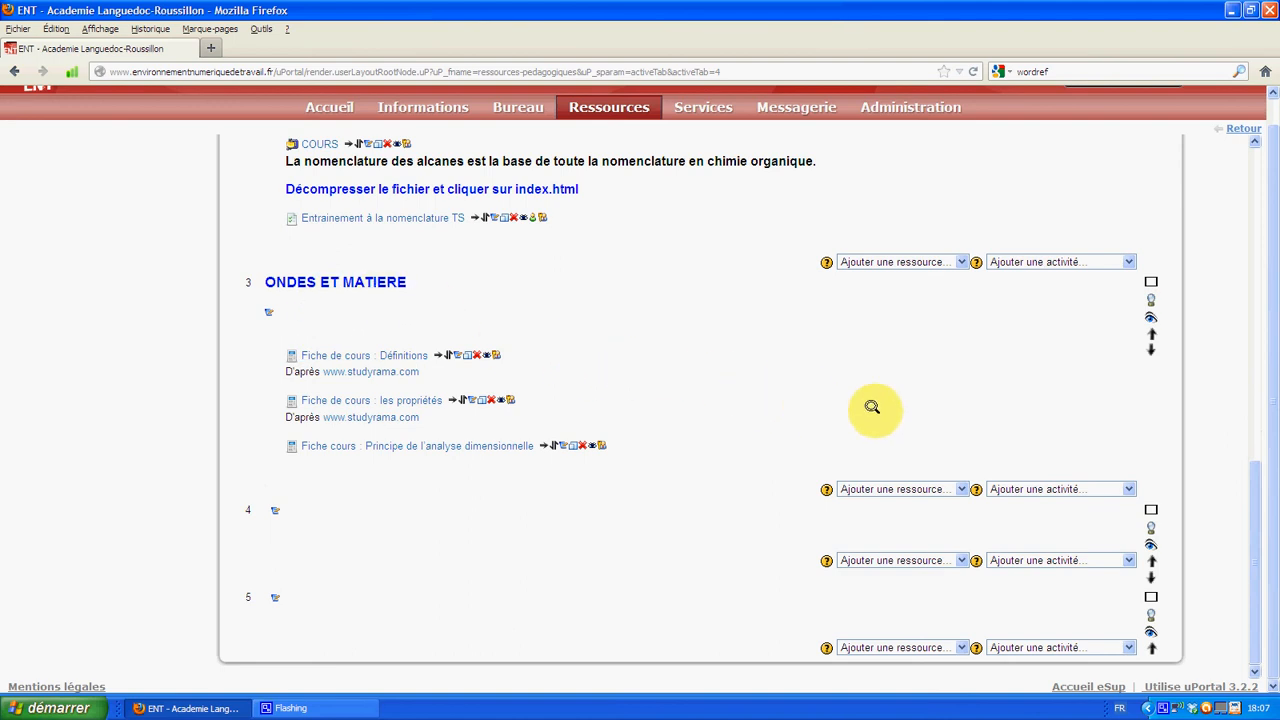
- Add a Test activity to section 3, ONDES ET MATIERE, and name it "Caractéristiques des ondes"
click(1127, 488)
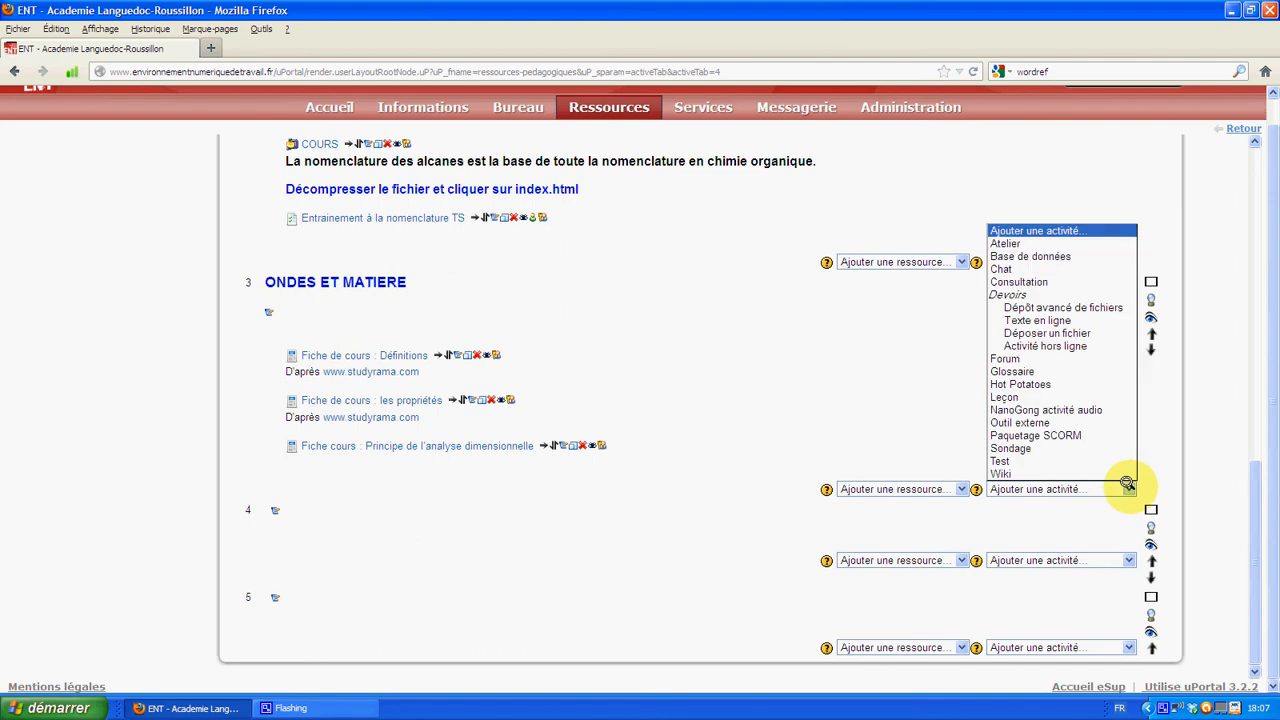
click(1065, 460)
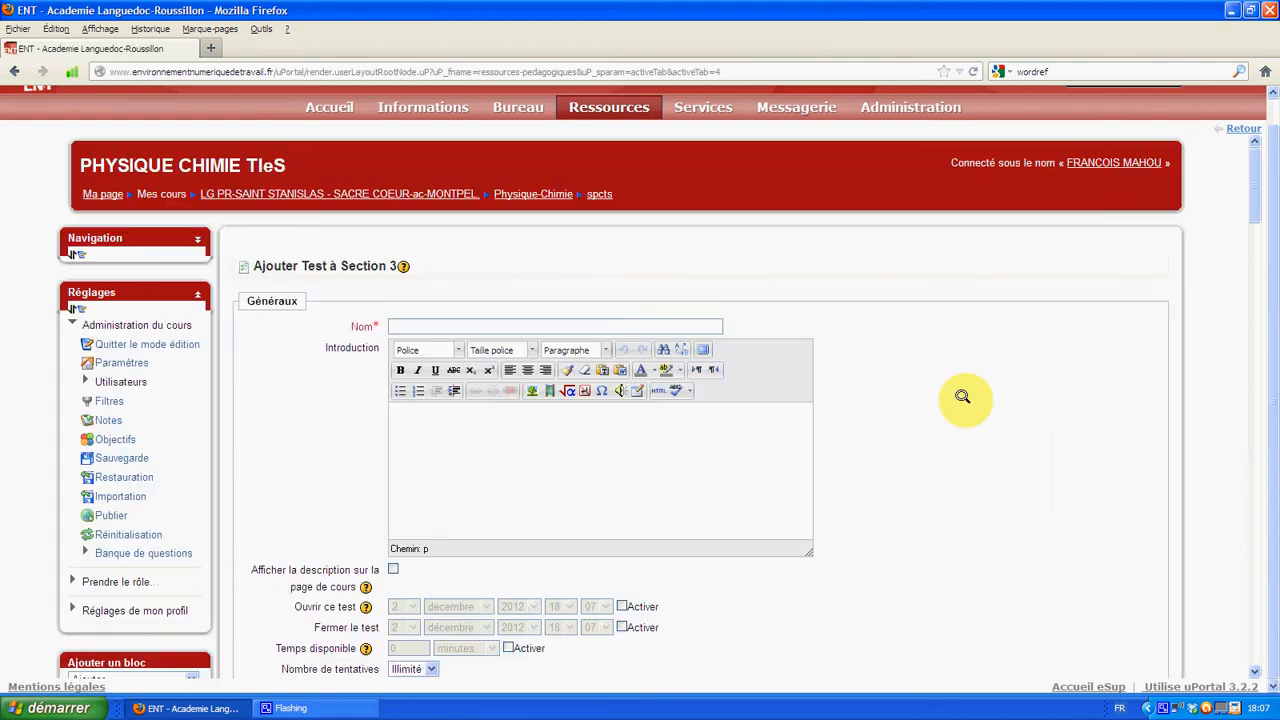
click(438, 328)
text(Caractéristiques des ondes)
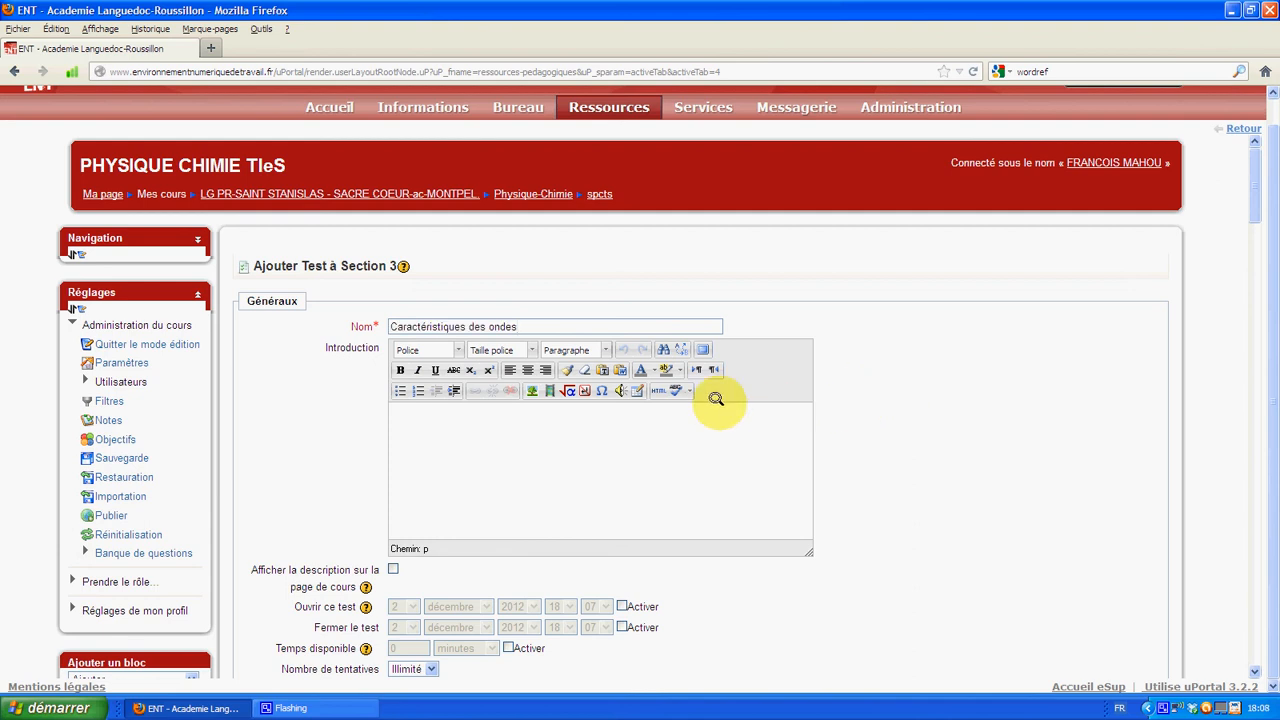
- Enter the introduction "Pour chaque question, indiquer la ou les bonnes répones" and enable displaying the description on the course page
click(405, 418)
text(Pour chaque question, indiquer la ou les bonnes répones)
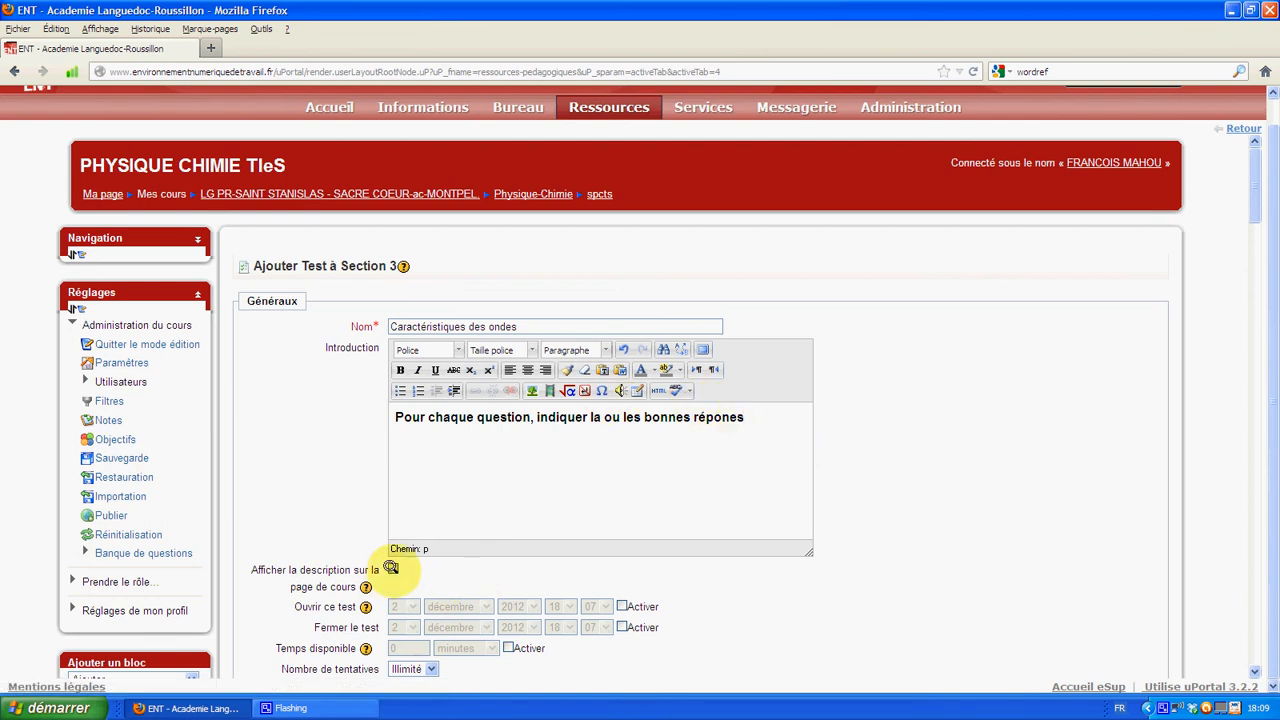
click(392, 568)
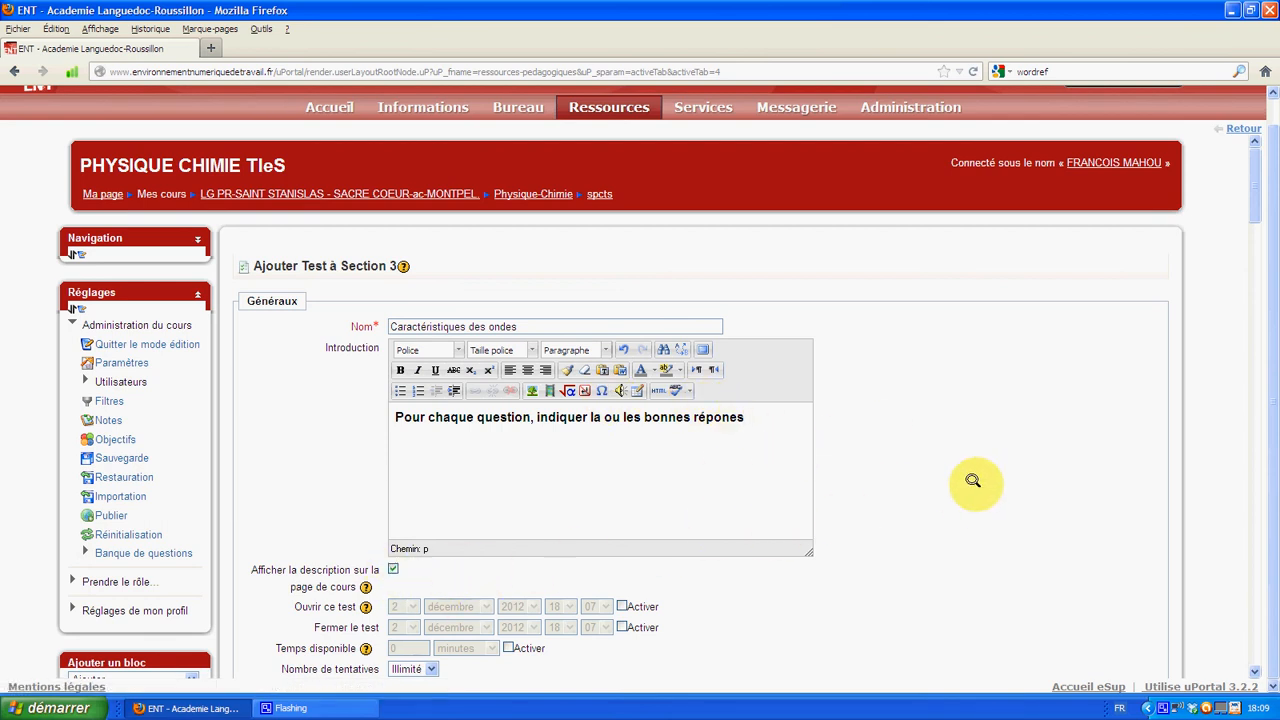
- Enable the test's opening and closing dates, and set the opening to 3 décembre 2012 at 08:00
scroll(972, 480, down, 5)
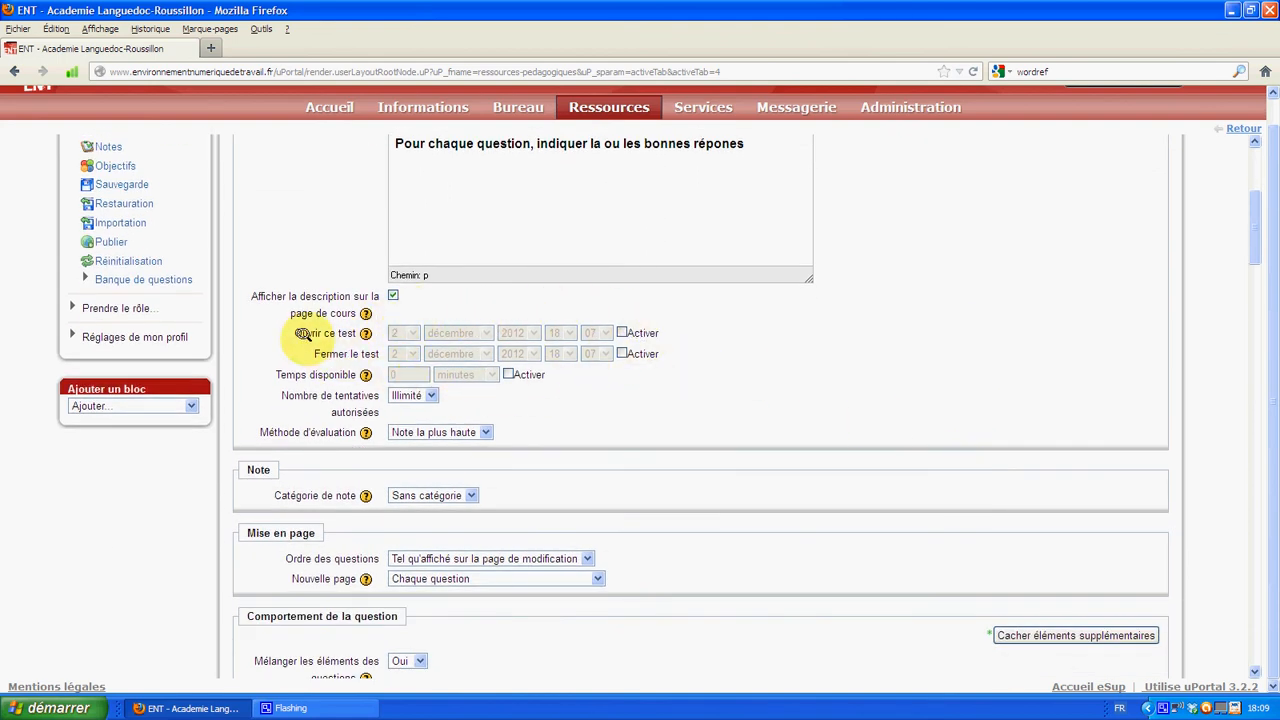
click(621, 332)
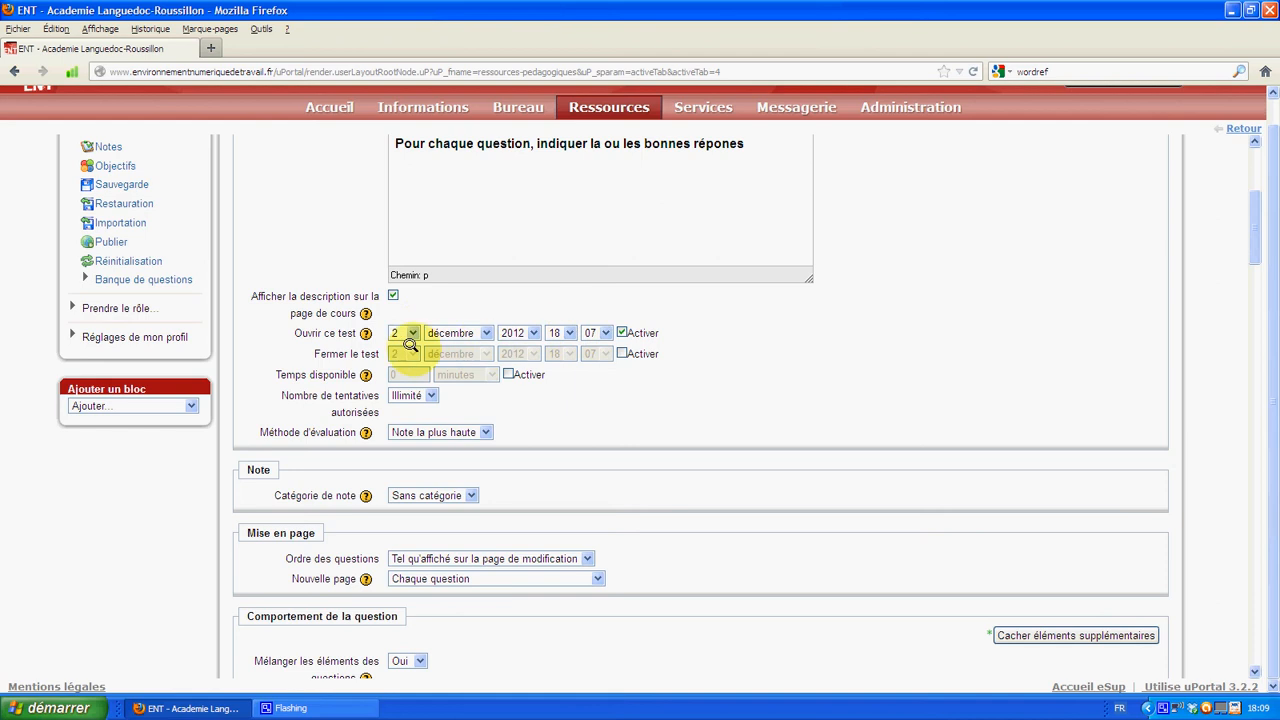
click(621, 353)
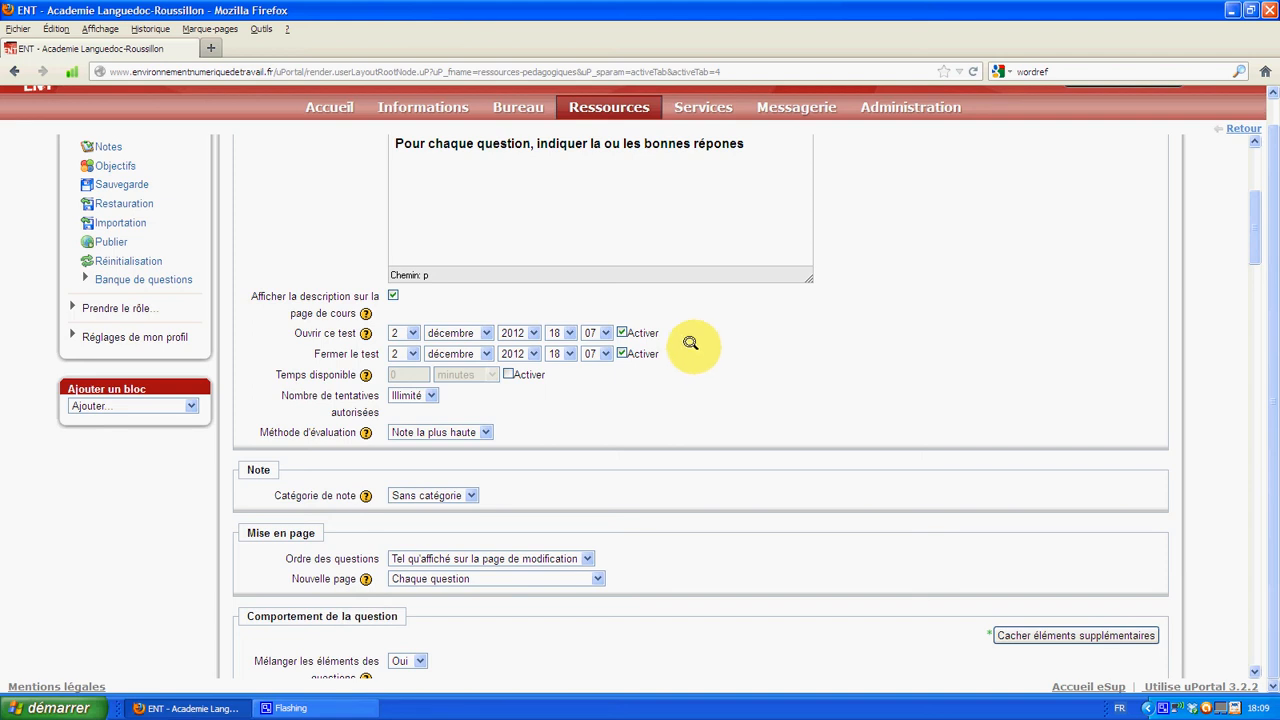
click(410, 331)
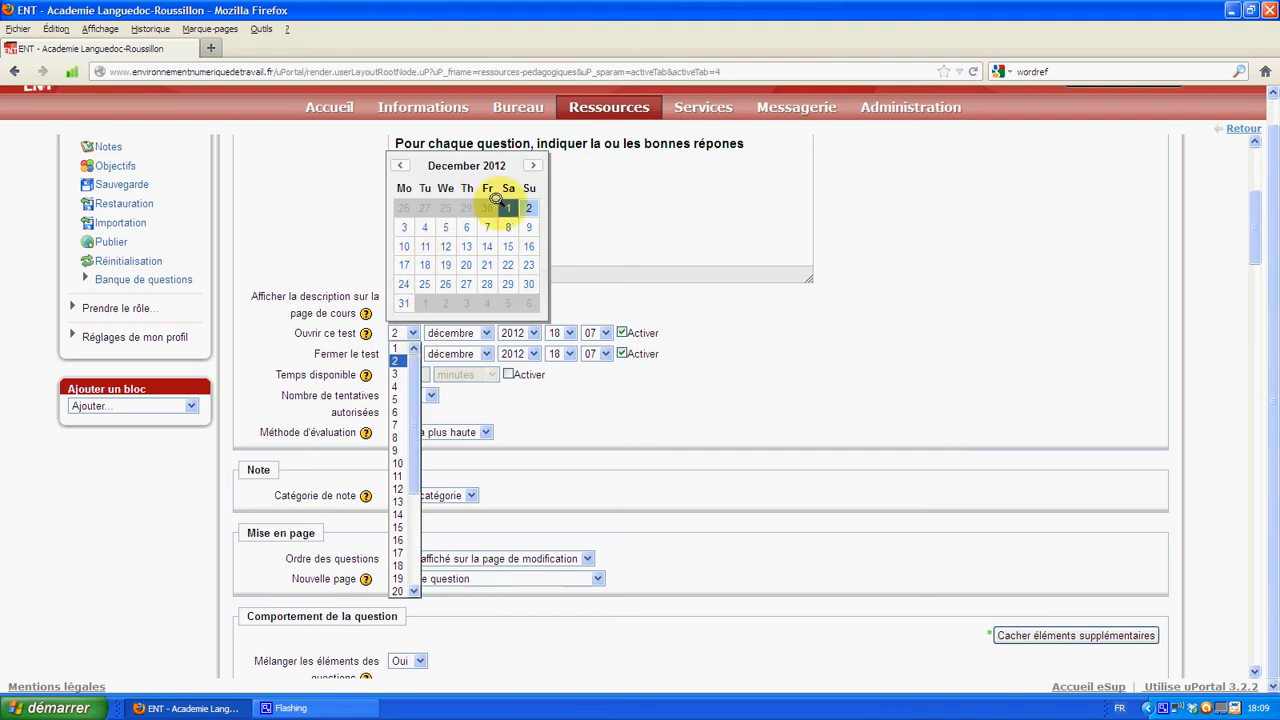
click(401, 223)
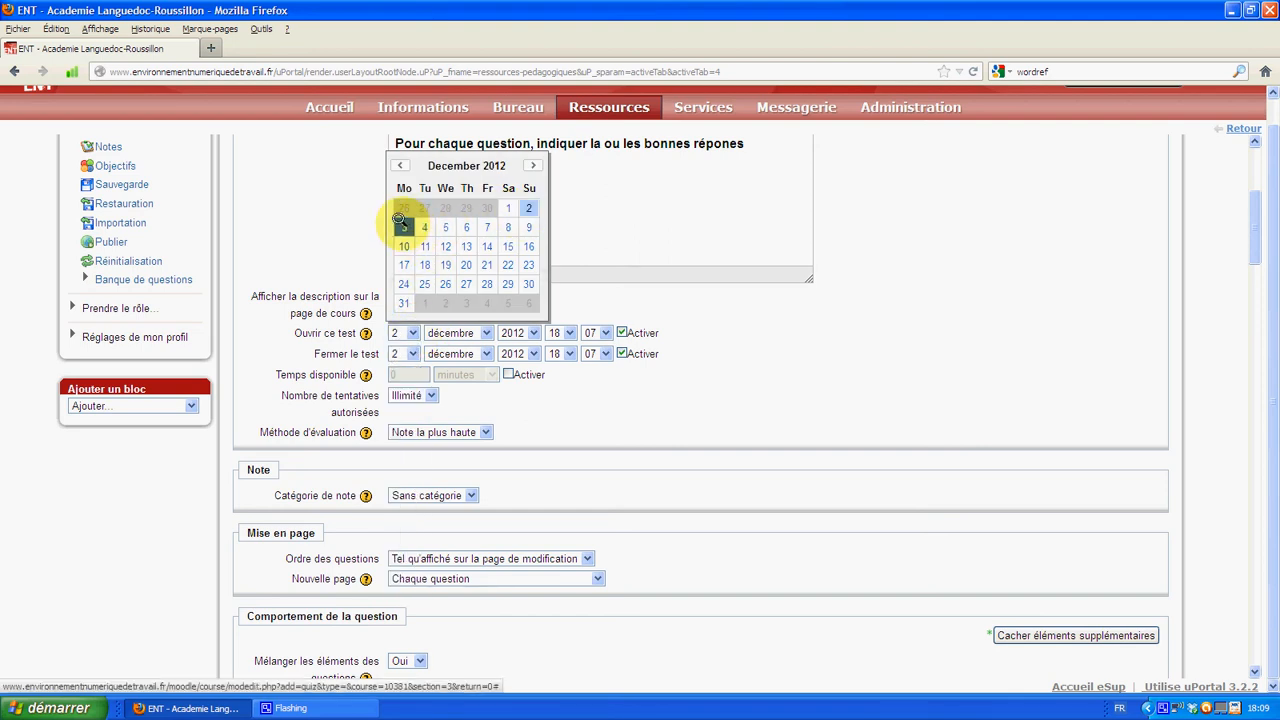
click(567, 333)
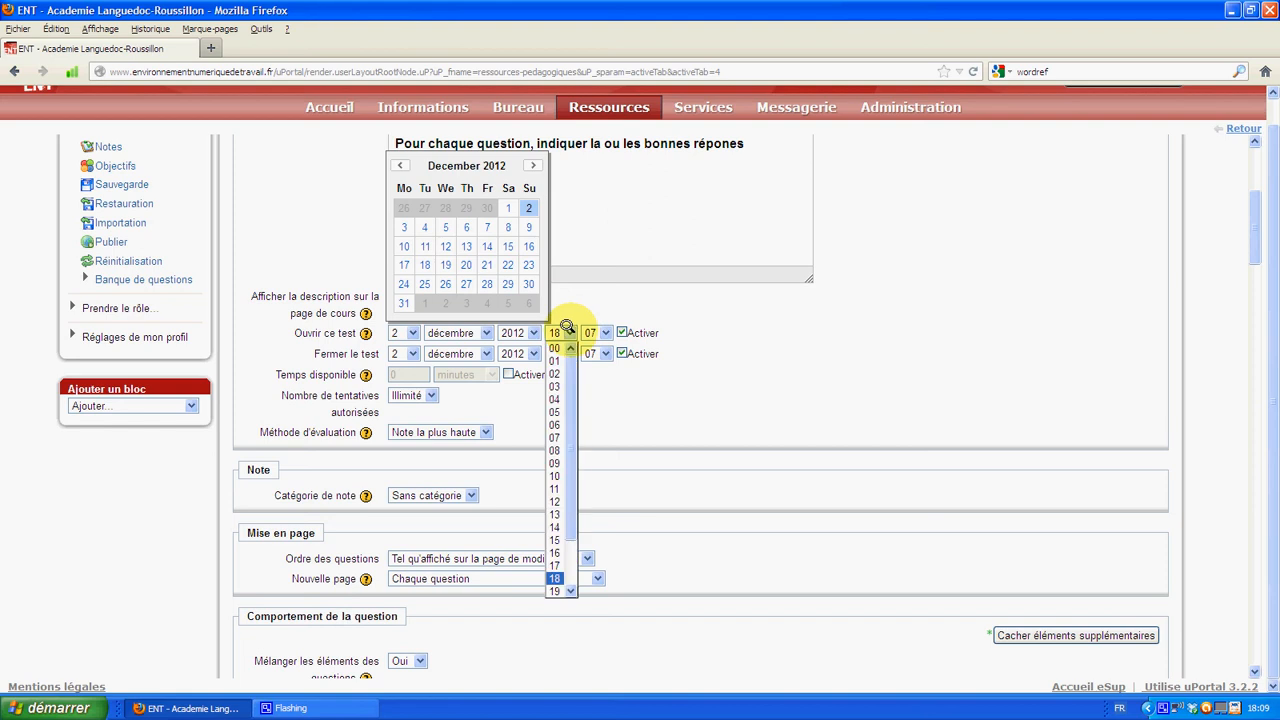
click(556, 450)
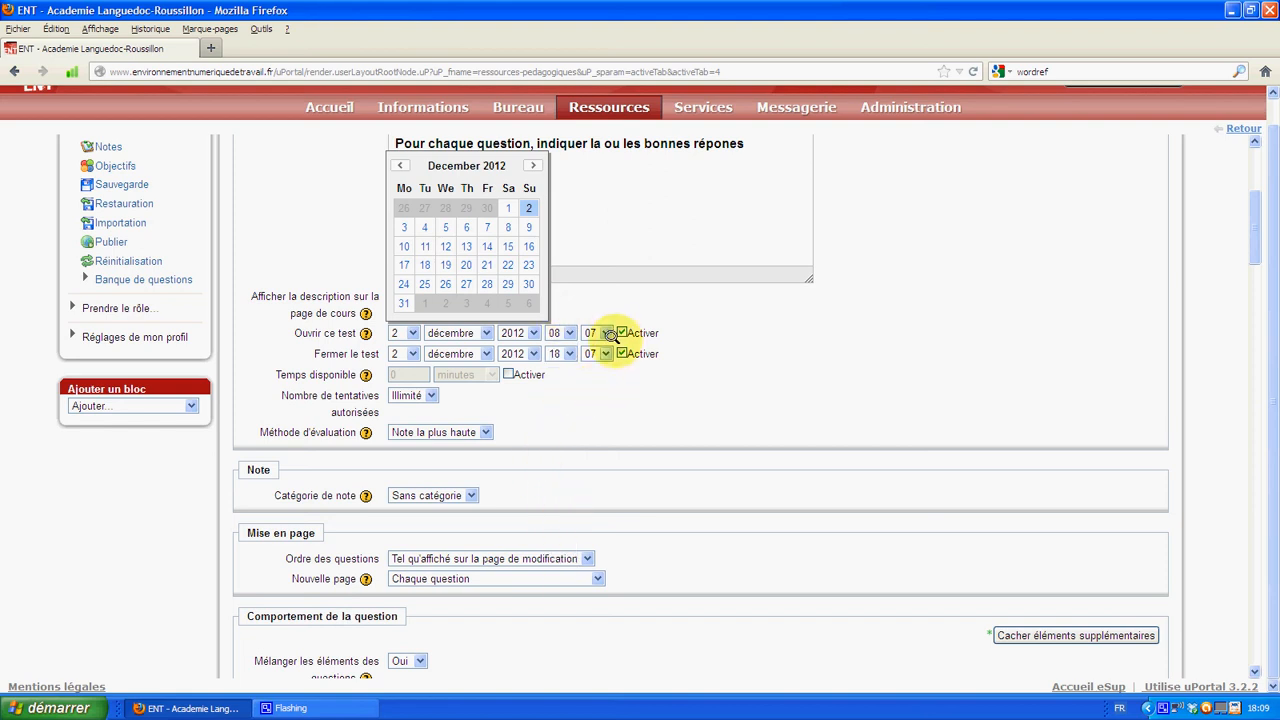
click(605, 333)
click(592, 346)
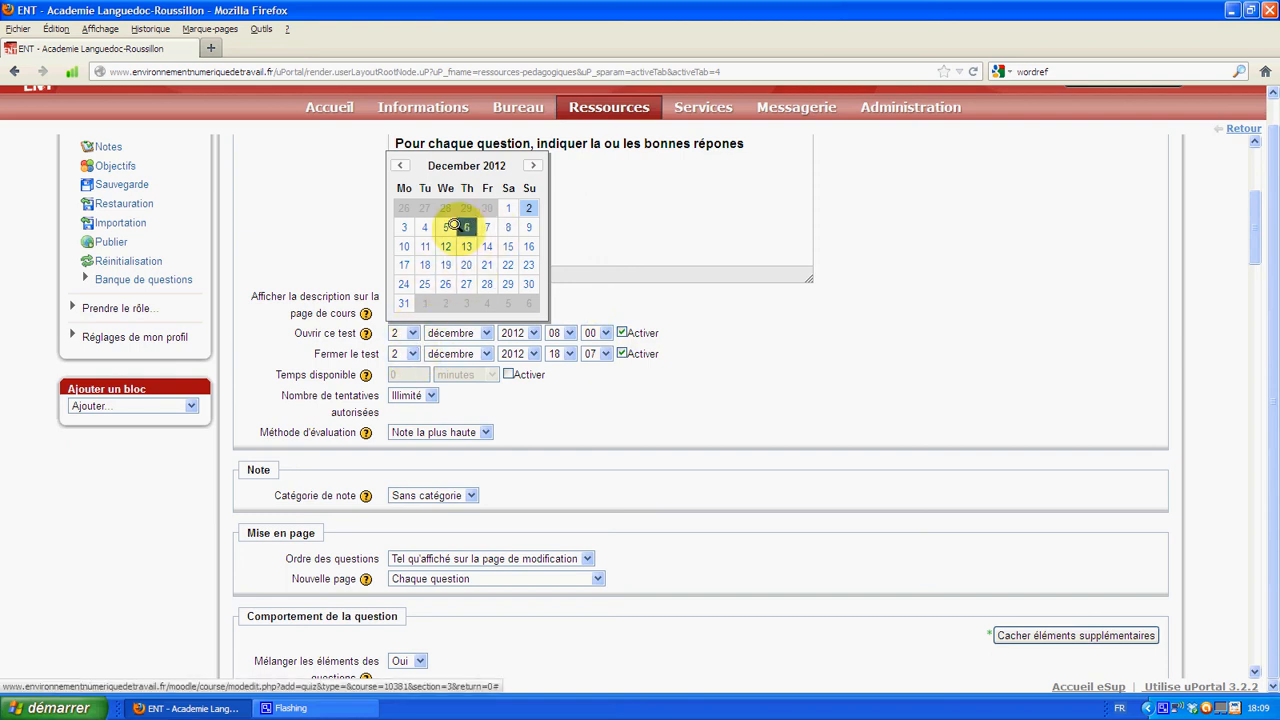
click(404, 227)
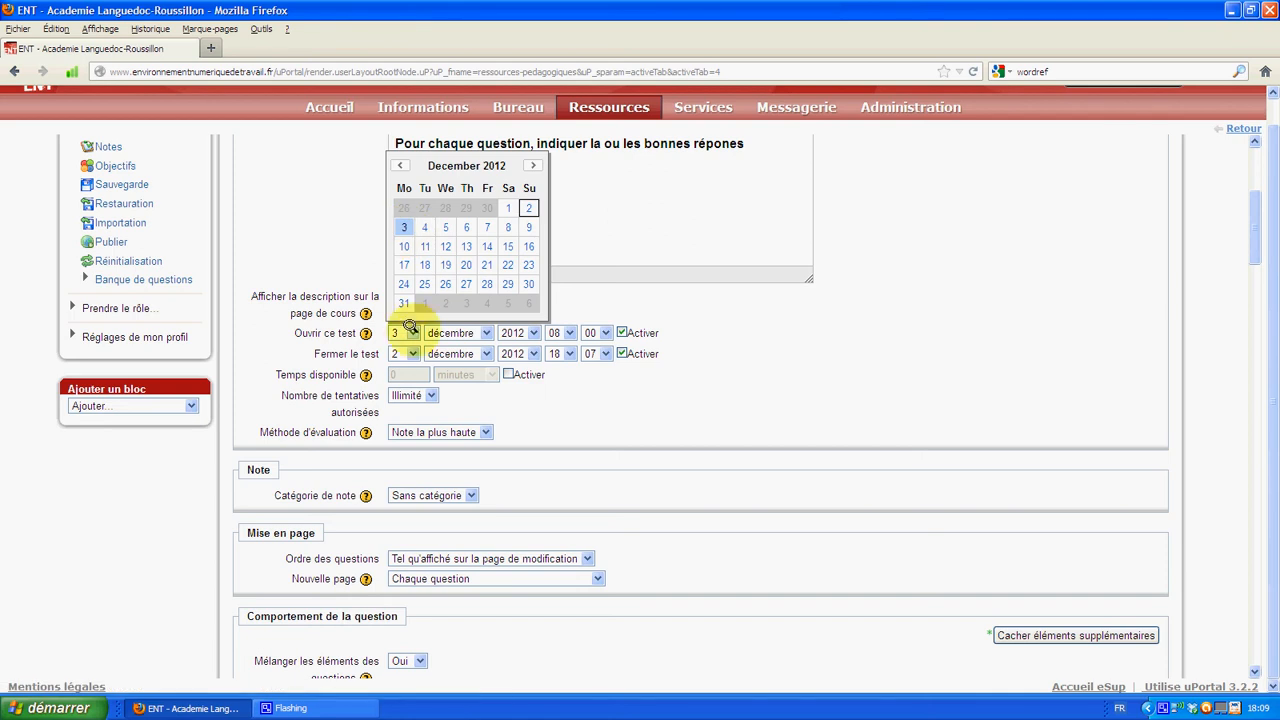
- Set the test's closing time to 18:00
click(405, 352)
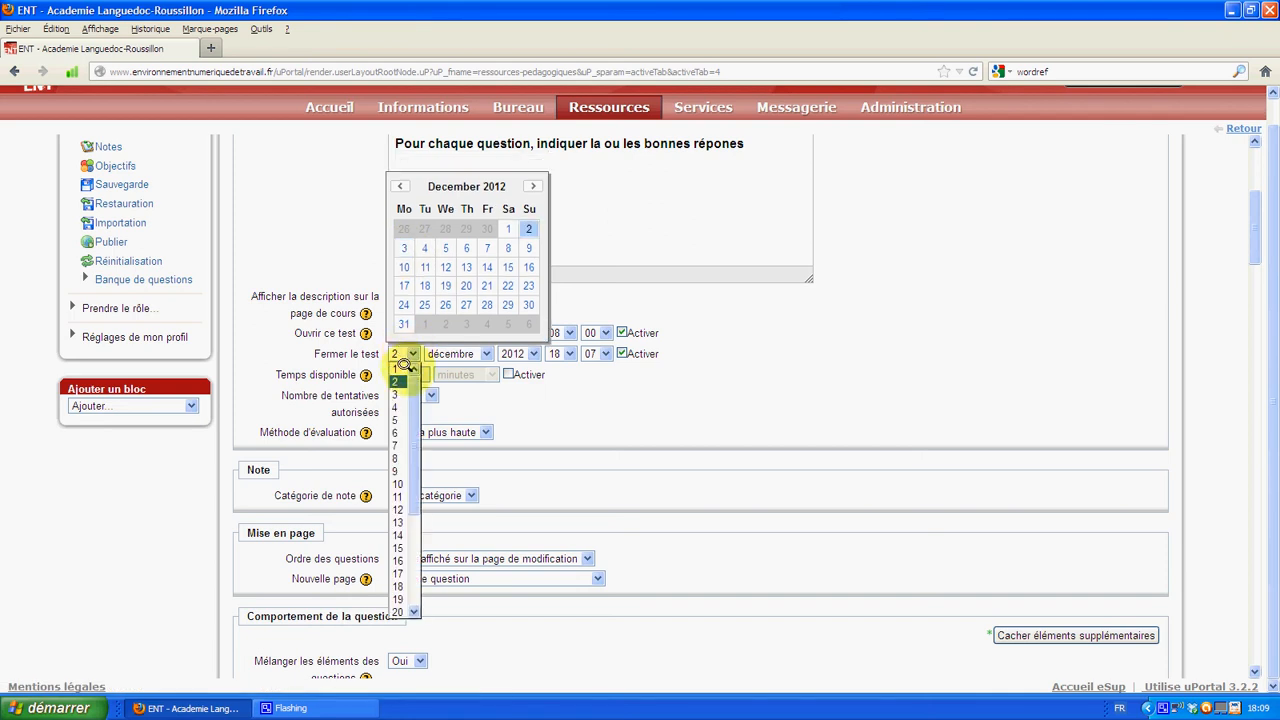
click(400, 258)
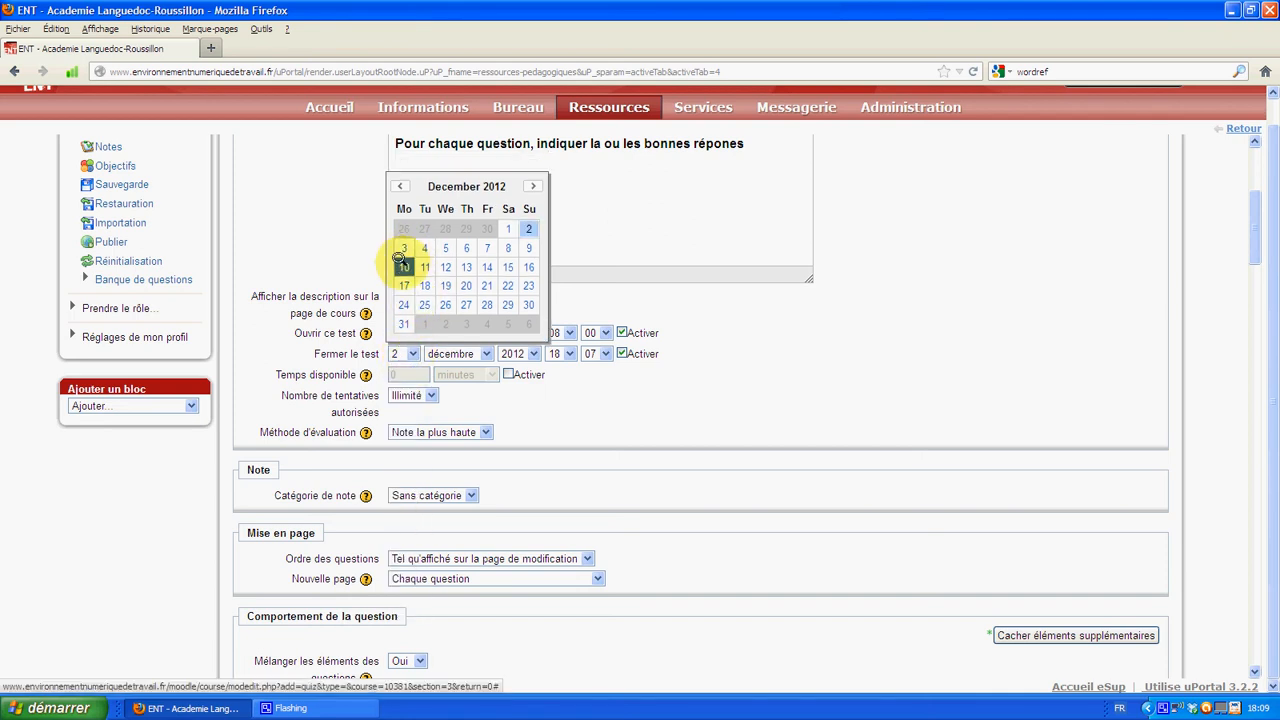
click(561, 354)
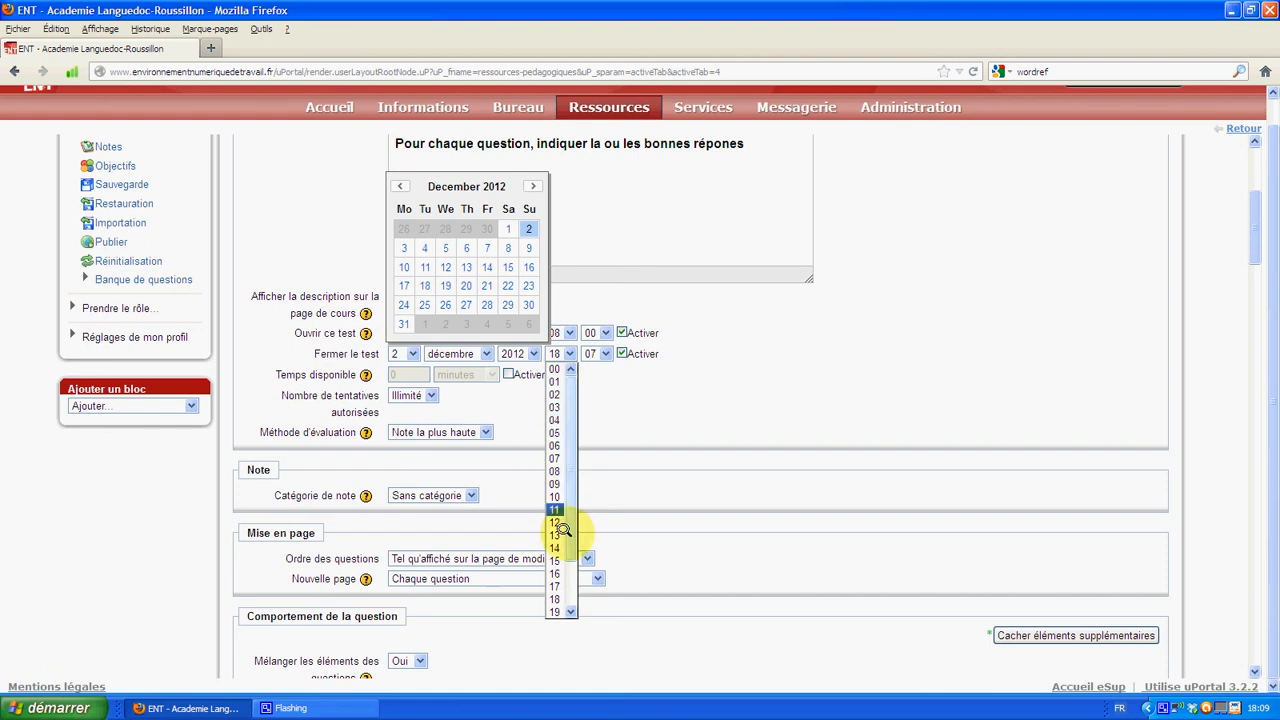
click(554, 596)
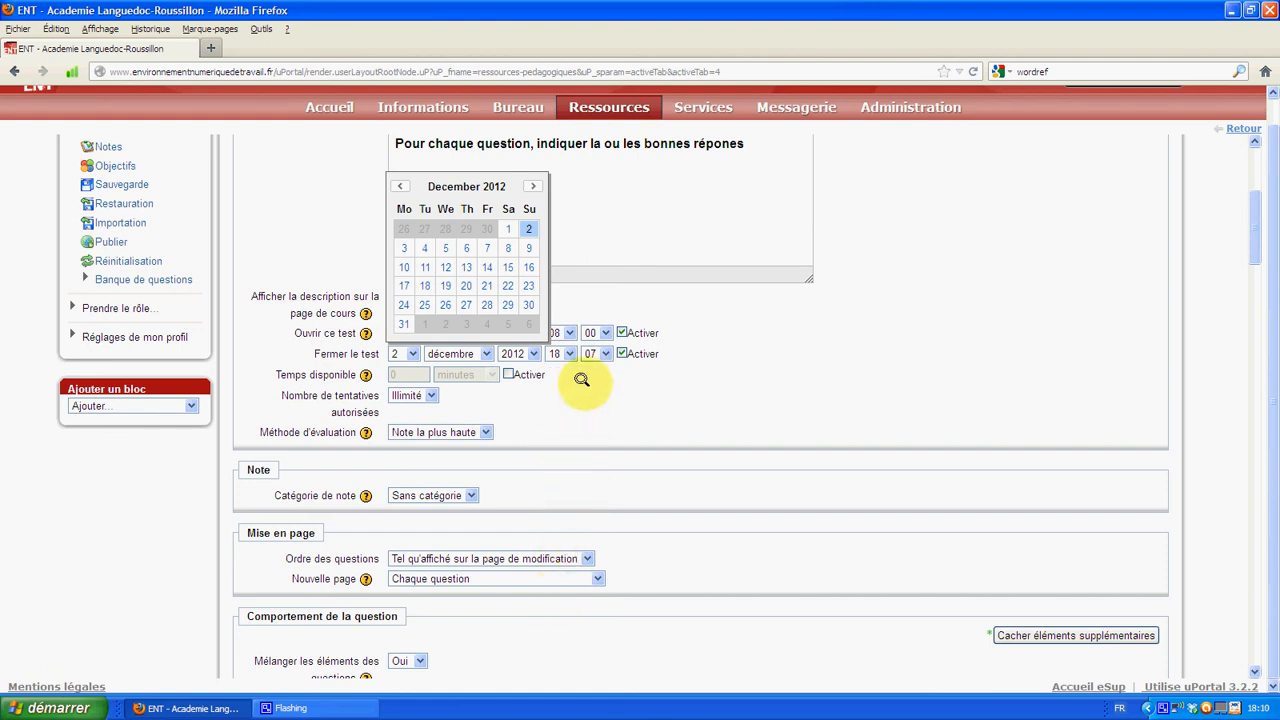
click(597, 353)
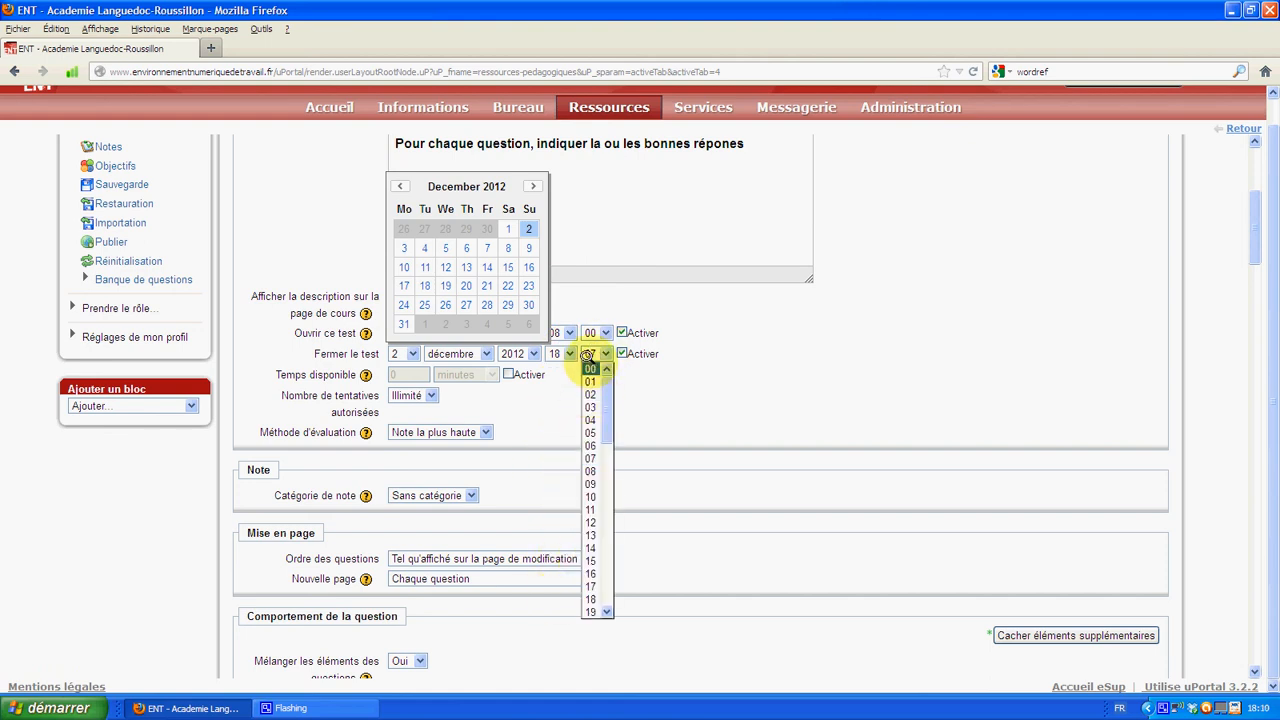
click(589, 368)
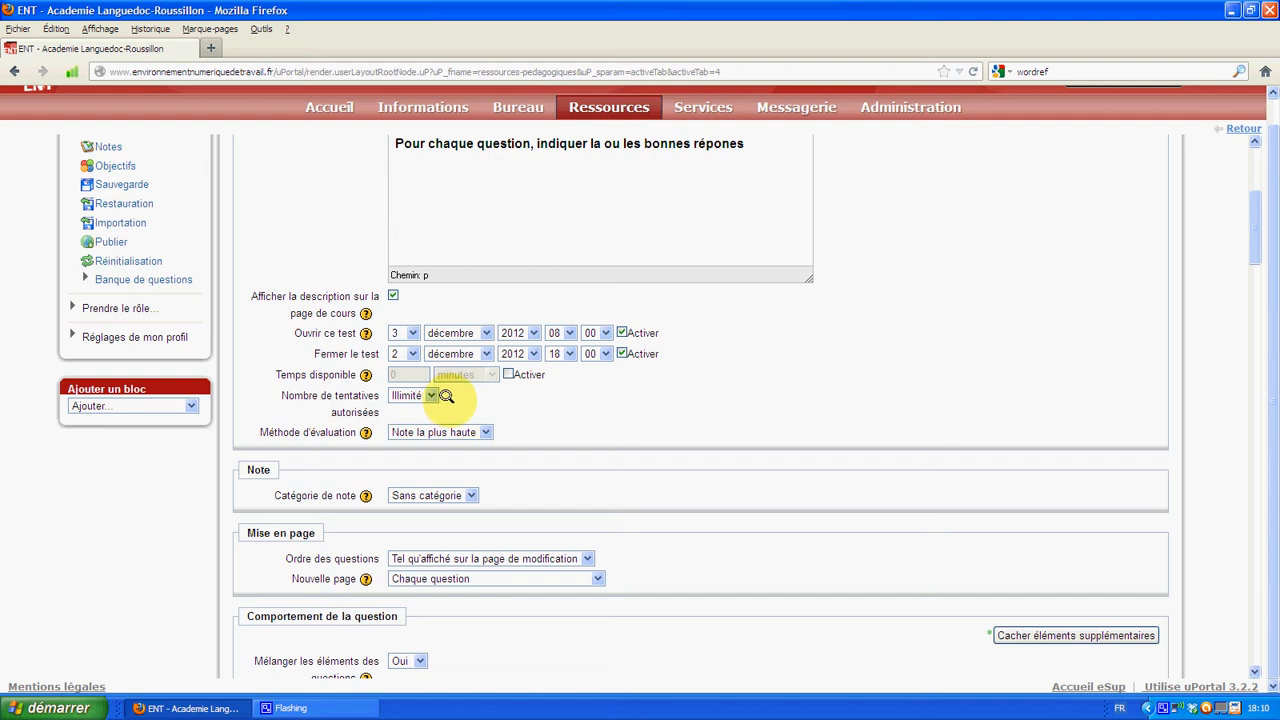
- Enable a 15-minute time limit, keeping unlimited attempts and the Note la plus haute evaluation method
click(508, 374)
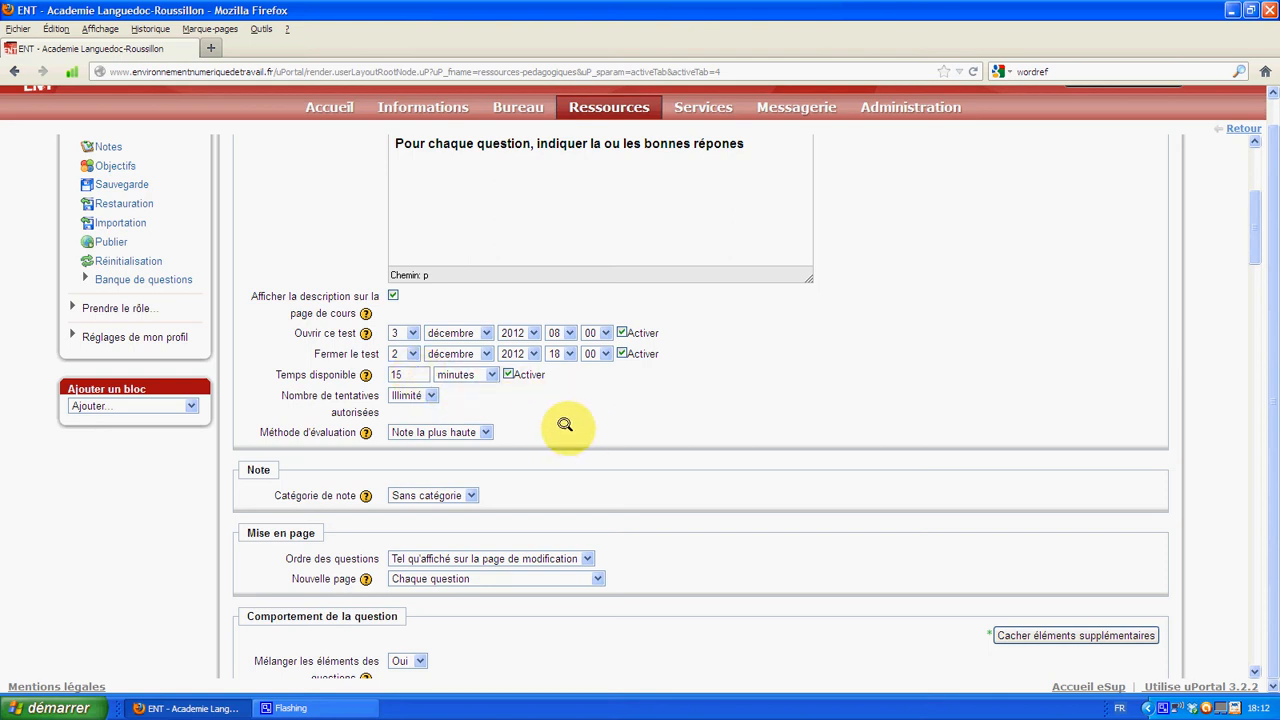
click(427, 395)
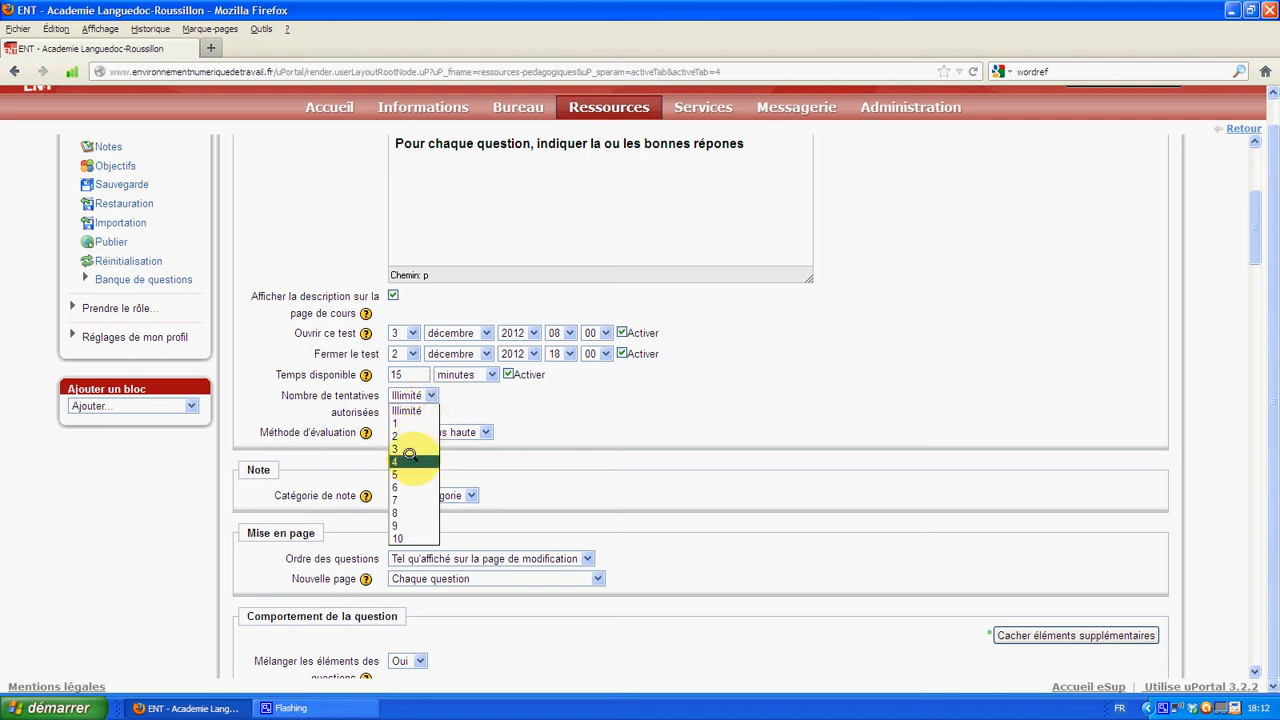
click(432, 393)
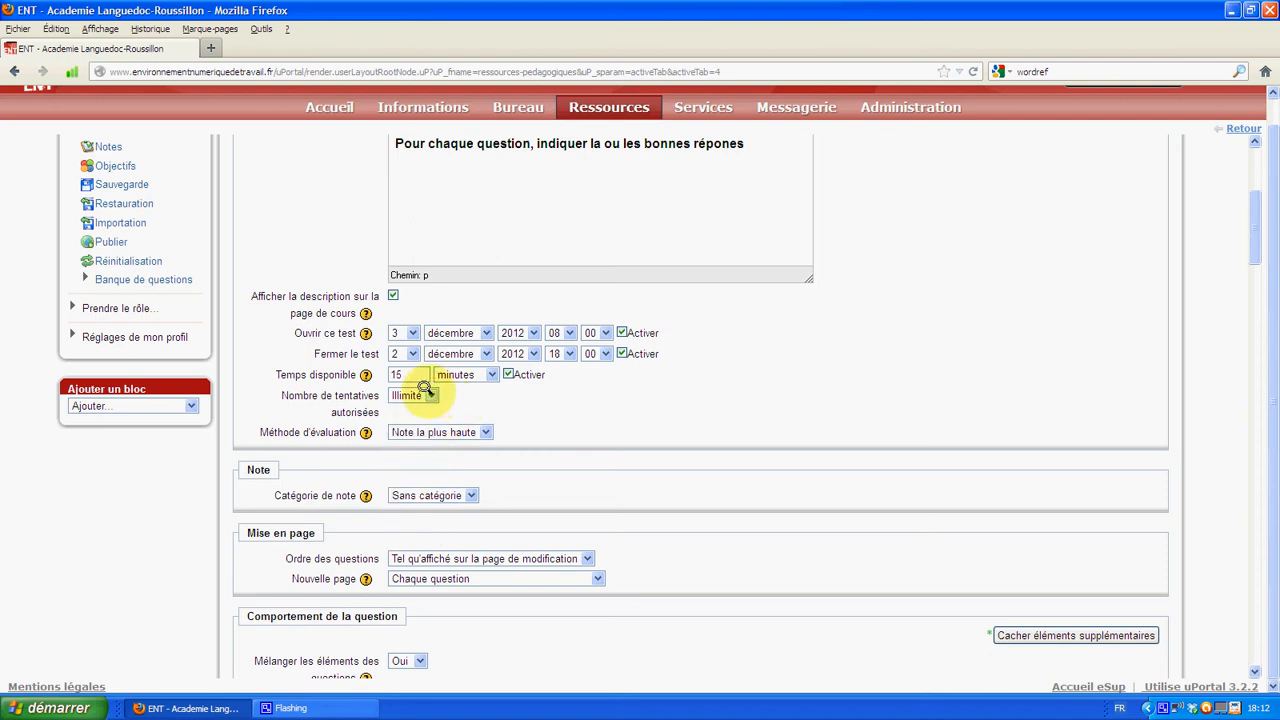
click(414, 394)
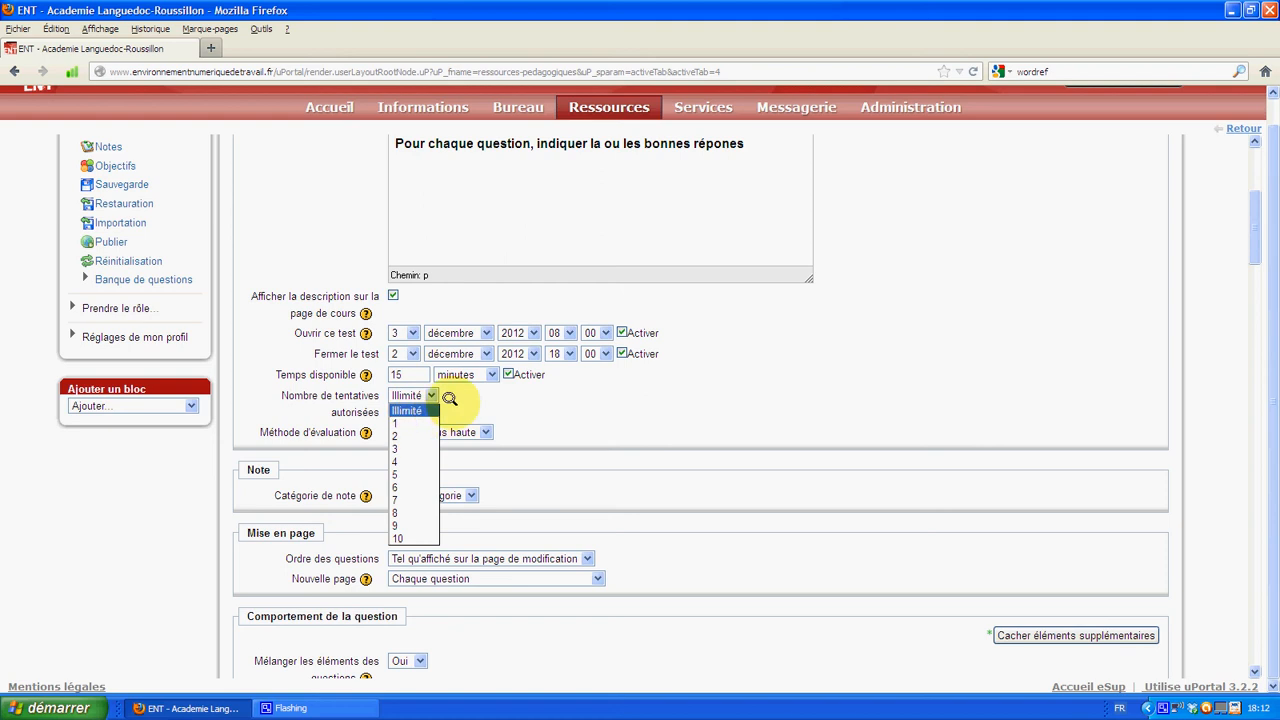
click(449, 398)
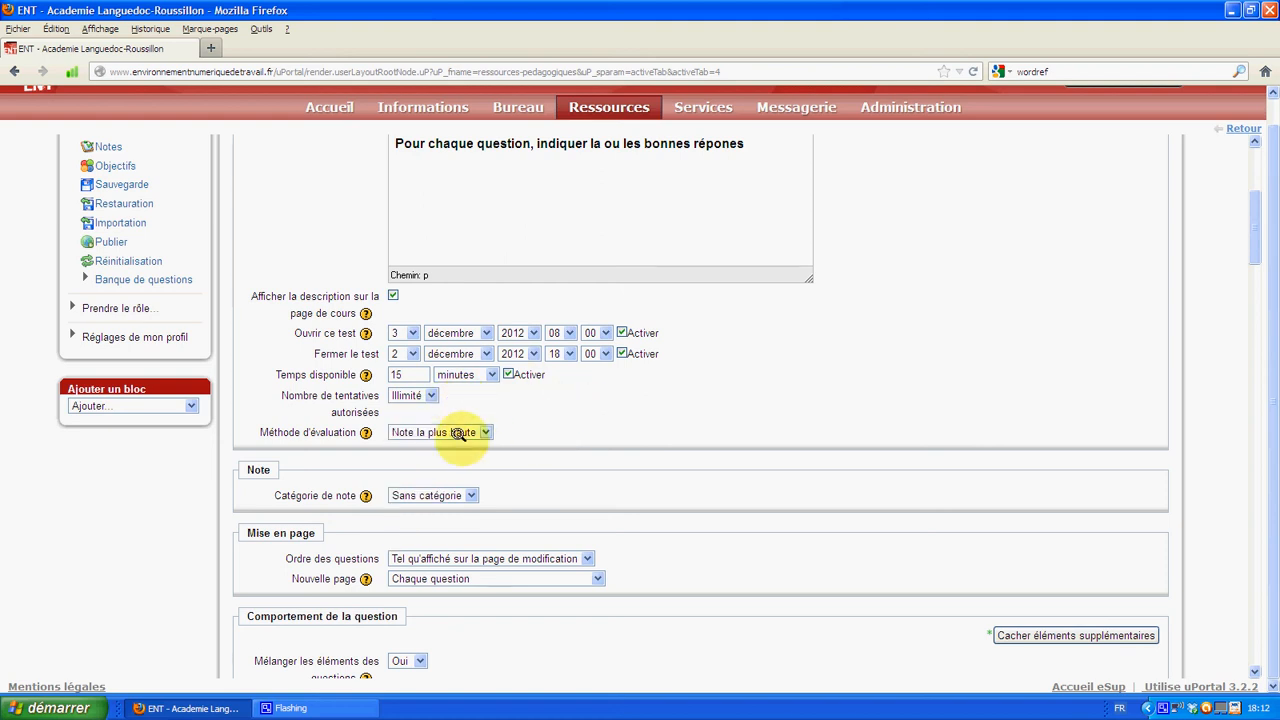
click(484, 430)
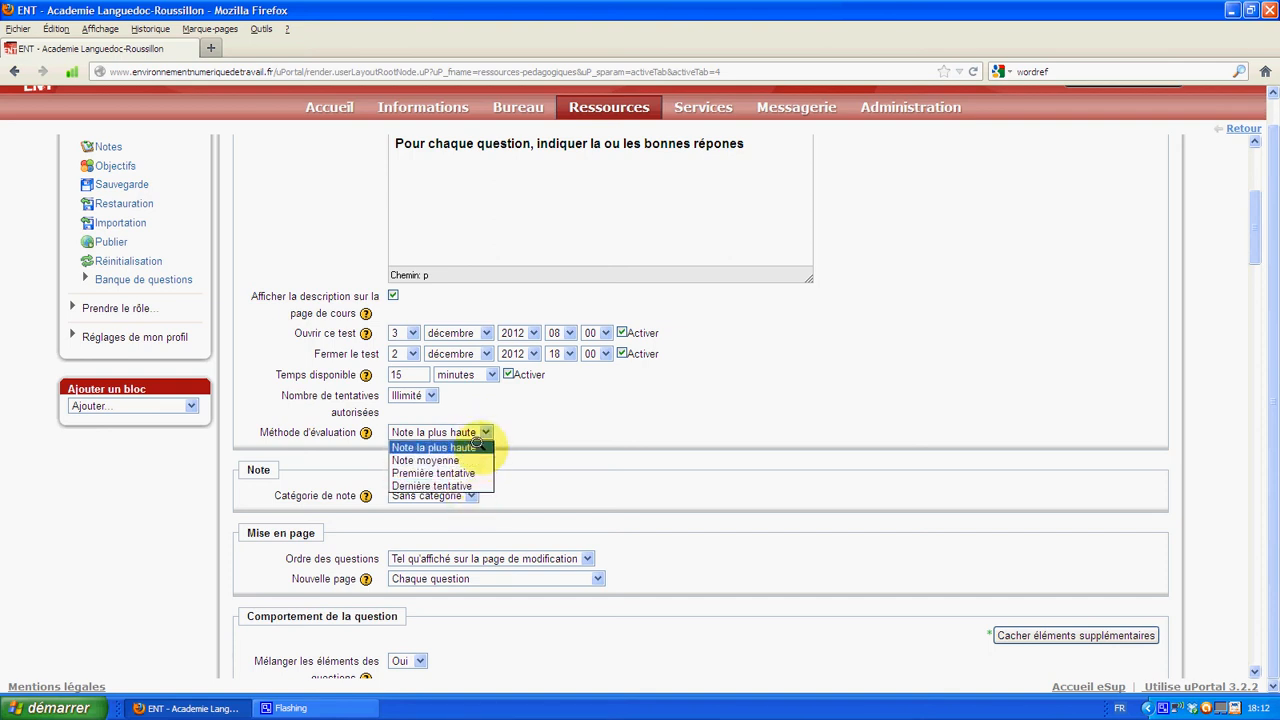
click(480, 446)
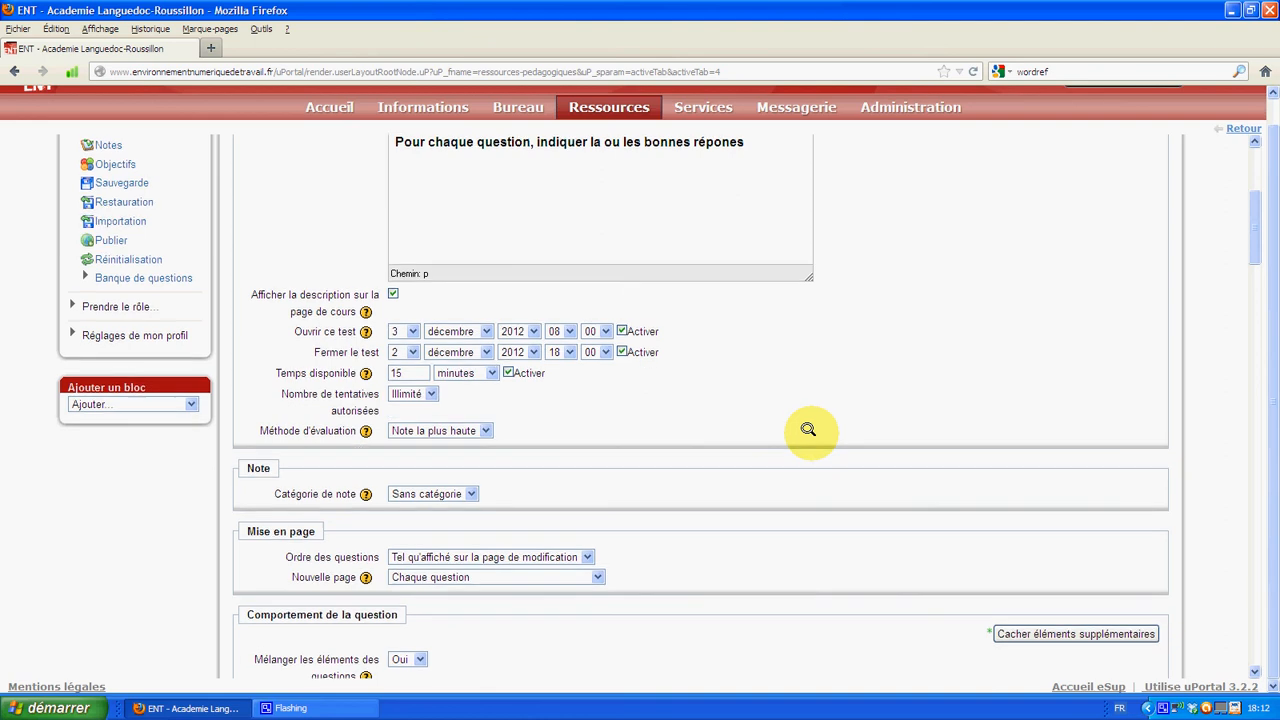
- Keep the question order as "Tel qu'affiché sur la page de modification" and start a new page every 3 questions
scroll(808, 429, down, 2)
scroll(808, 429, down, 2)
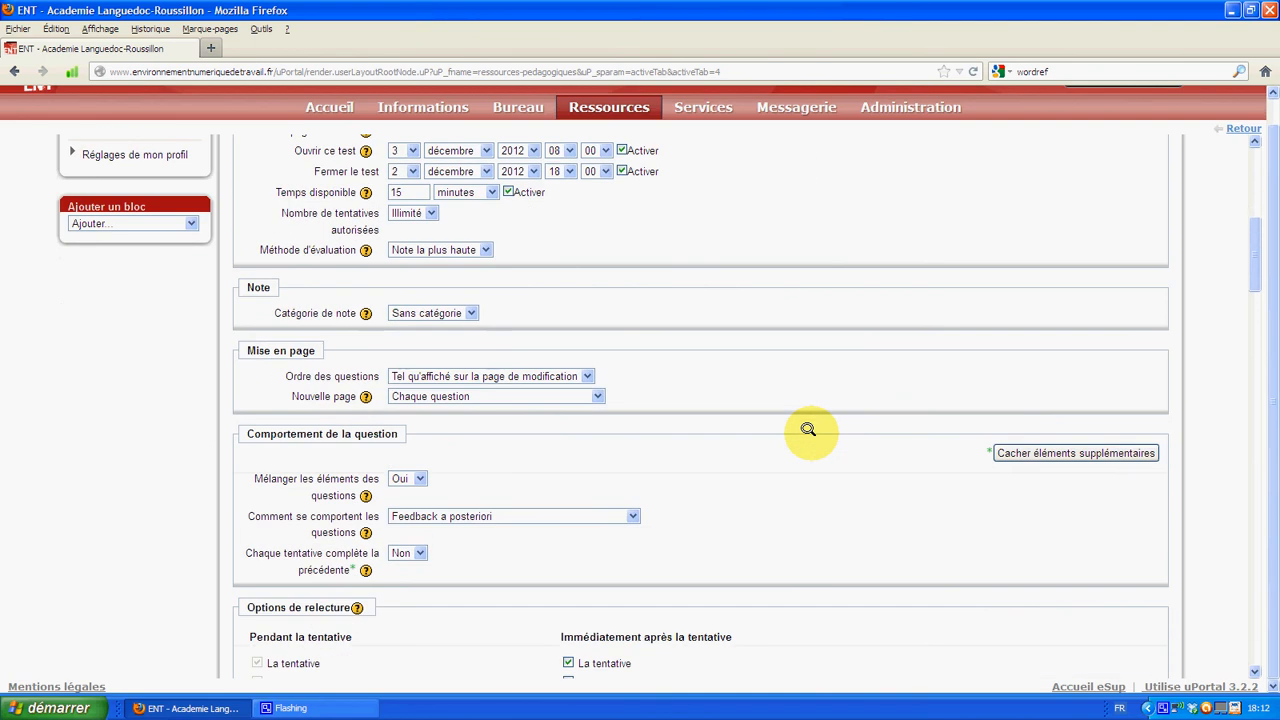
scroll(808, 429, down, 2)
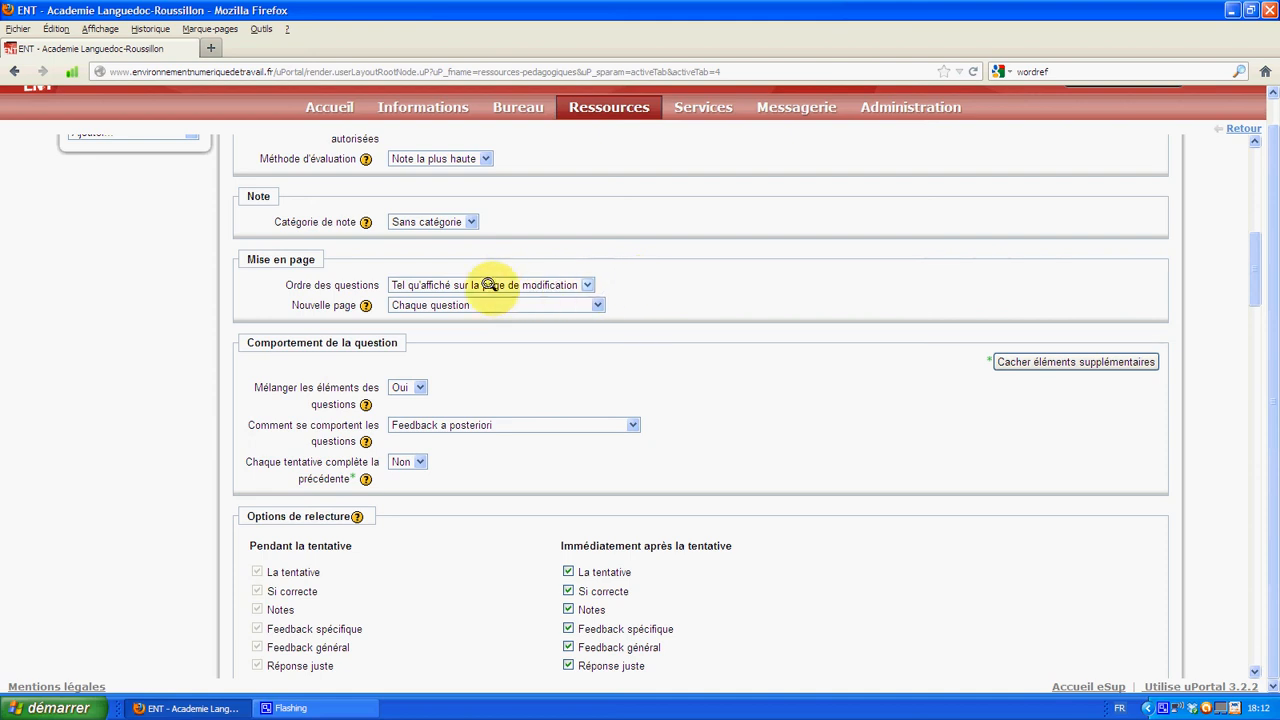
click(586, 284)
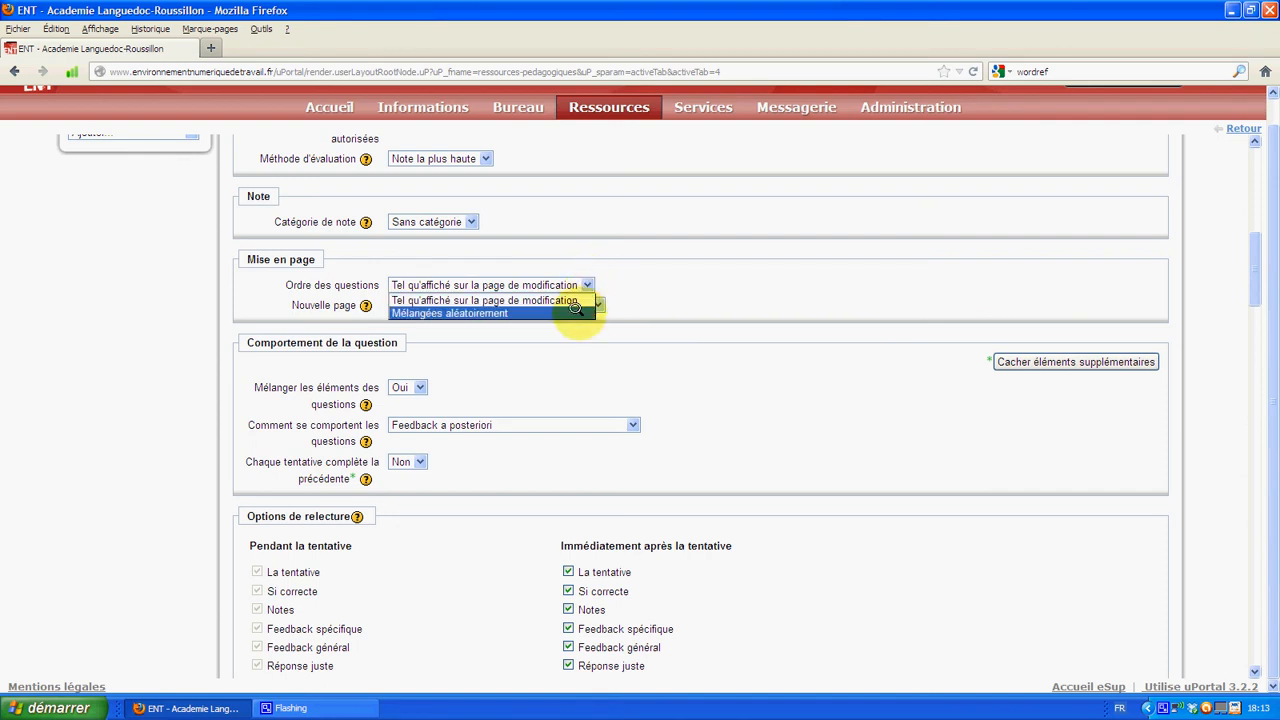
click(575, 312)
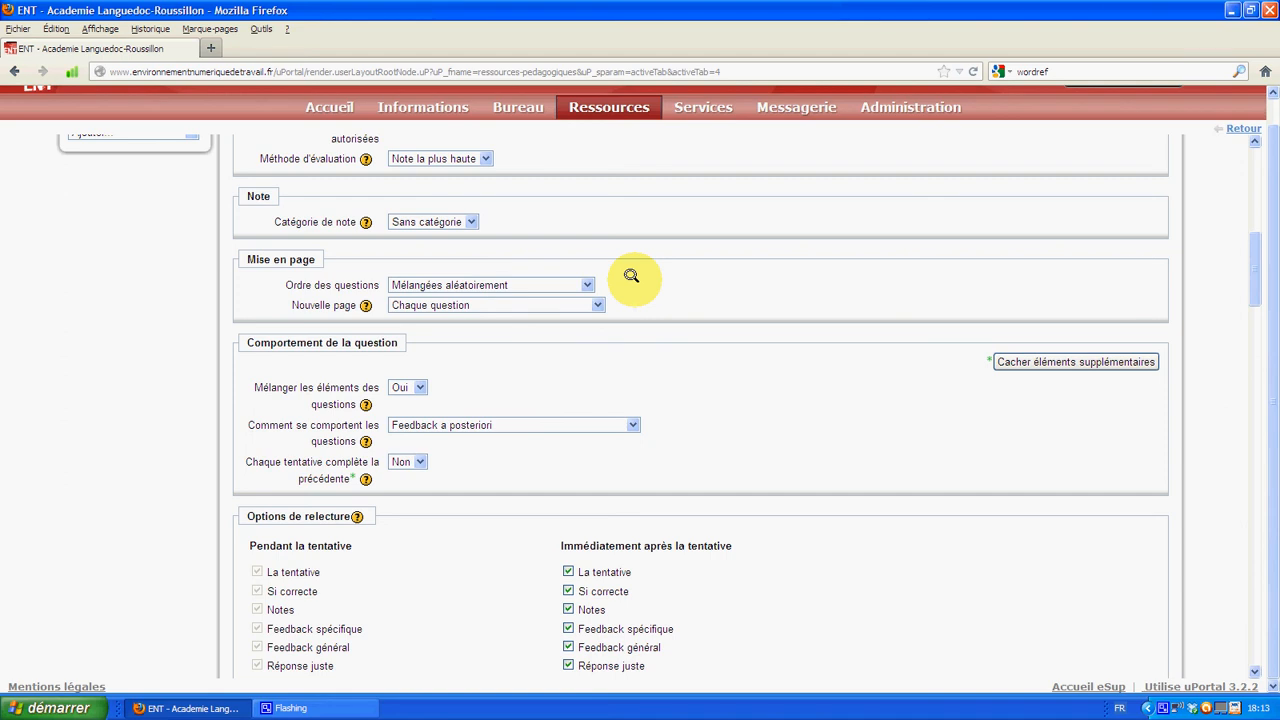
click(585, 283)
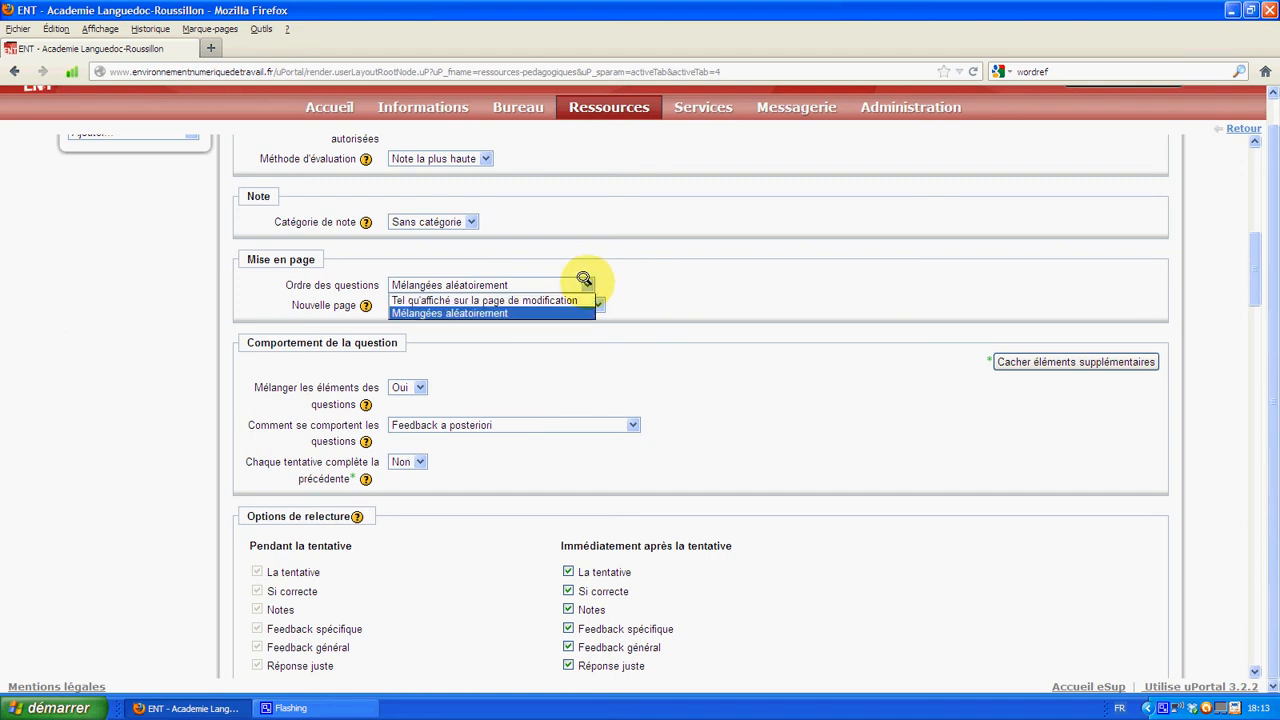
click(582, 299)
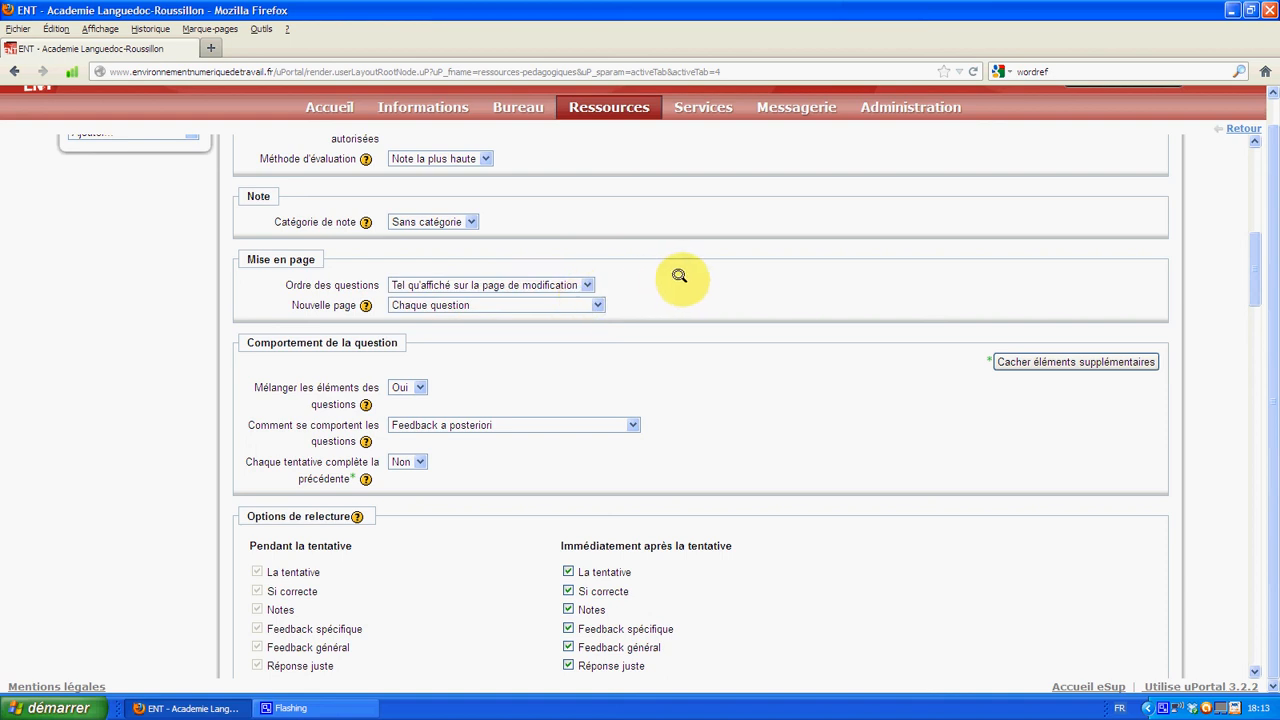
click(595, 300)
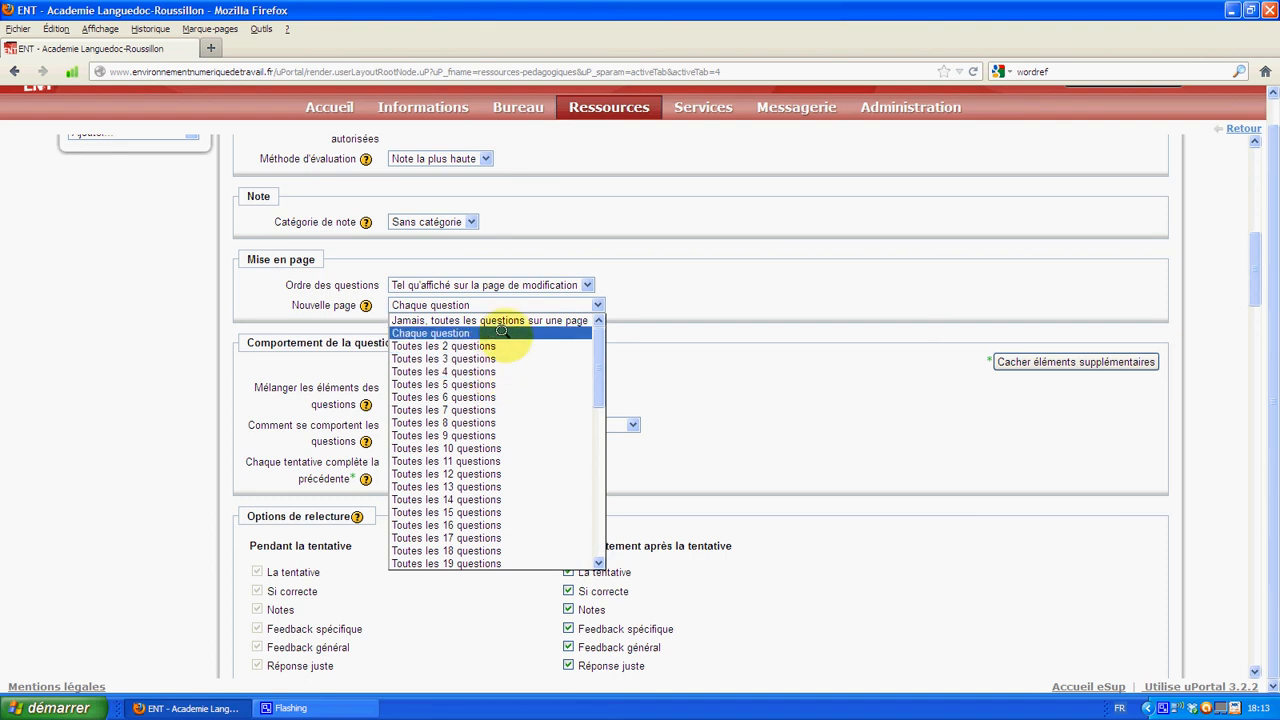
click(500, 358)
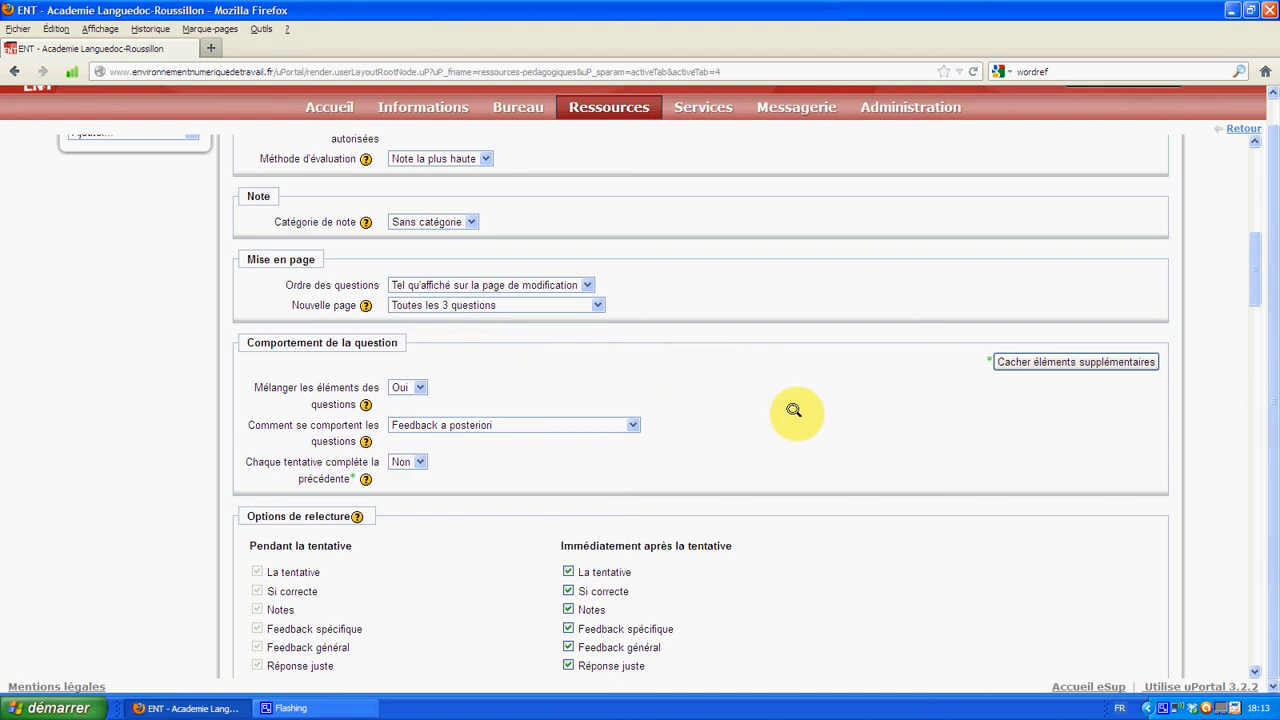
- Try the question behaviours Feedback a posteriori, Feedback immédiat and Interactif avec tentatives multiples for the test
scroll(794, 410, down, 2)
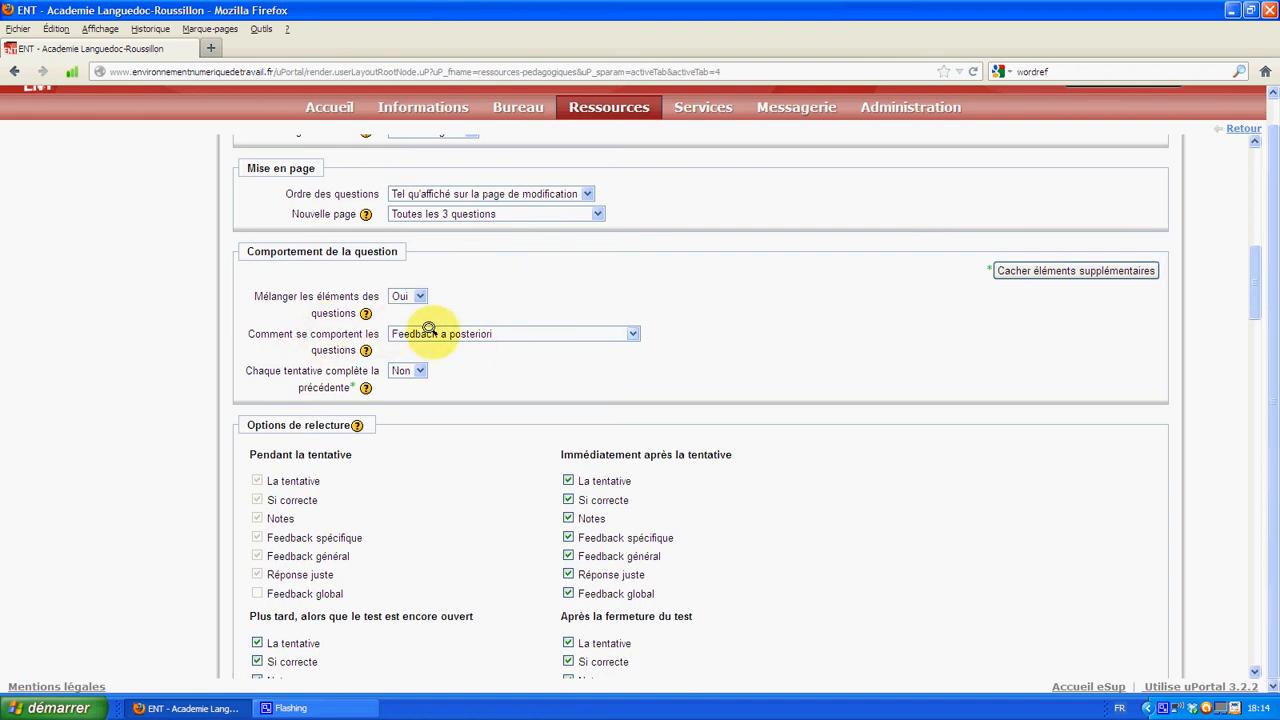
scroll(933, 423, down, 2)
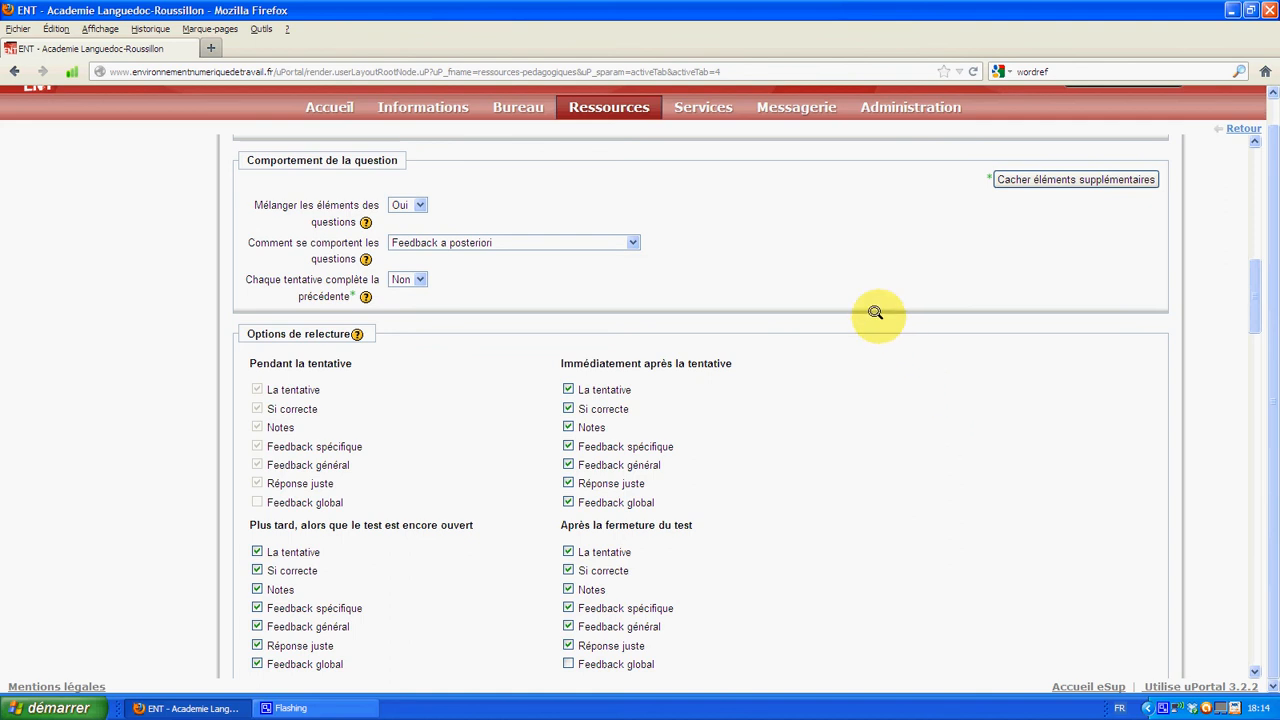
click(631, 242)
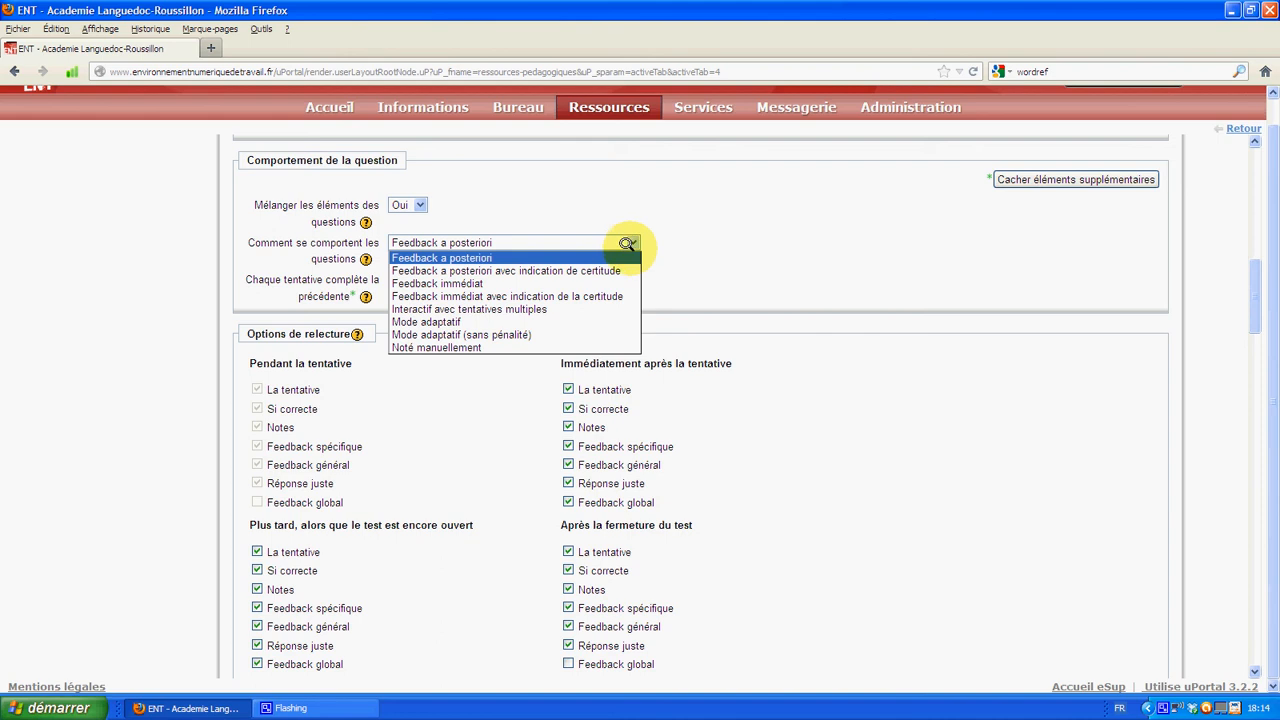
click(428, 256)
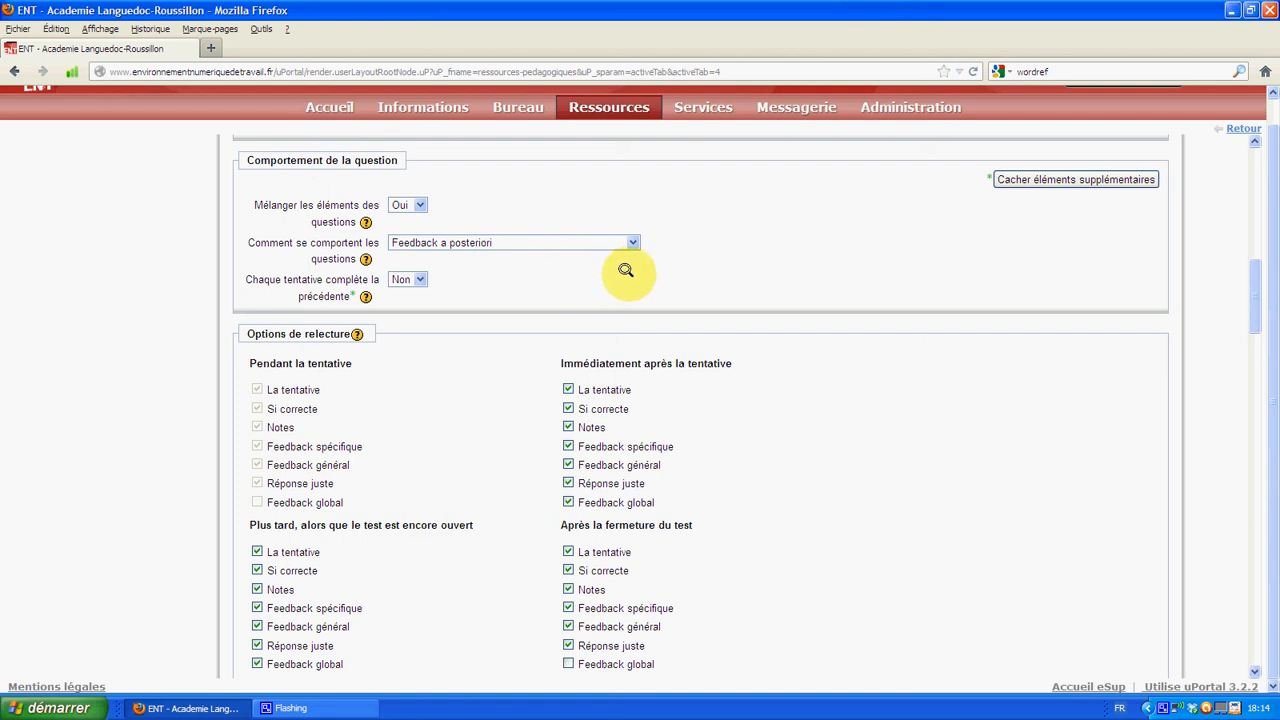
click(629, 242)
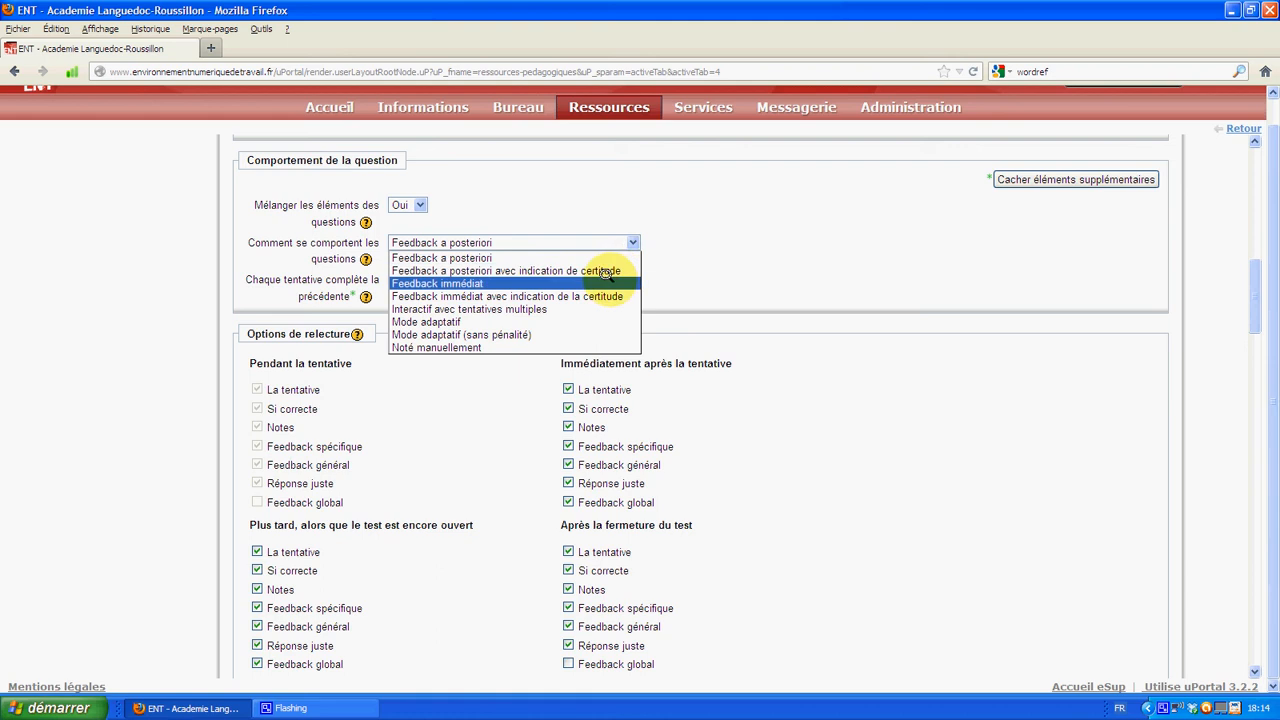
click(606, 283)
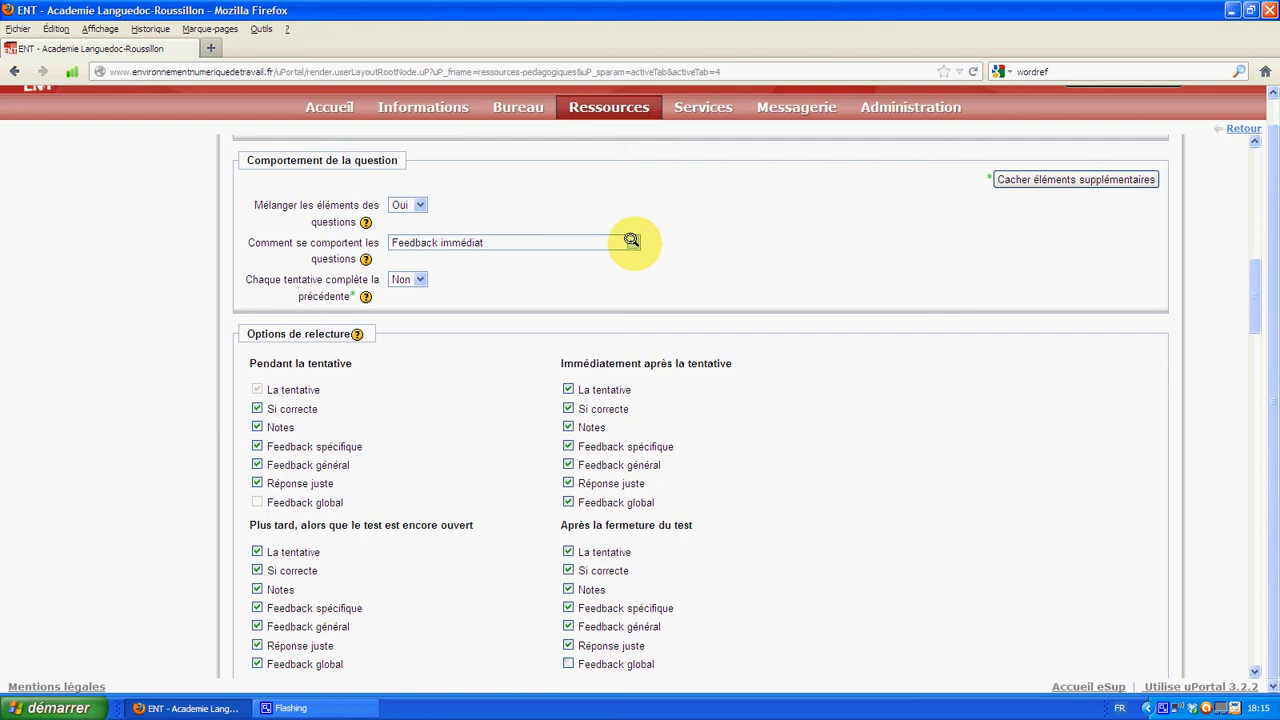
click(631, 241)
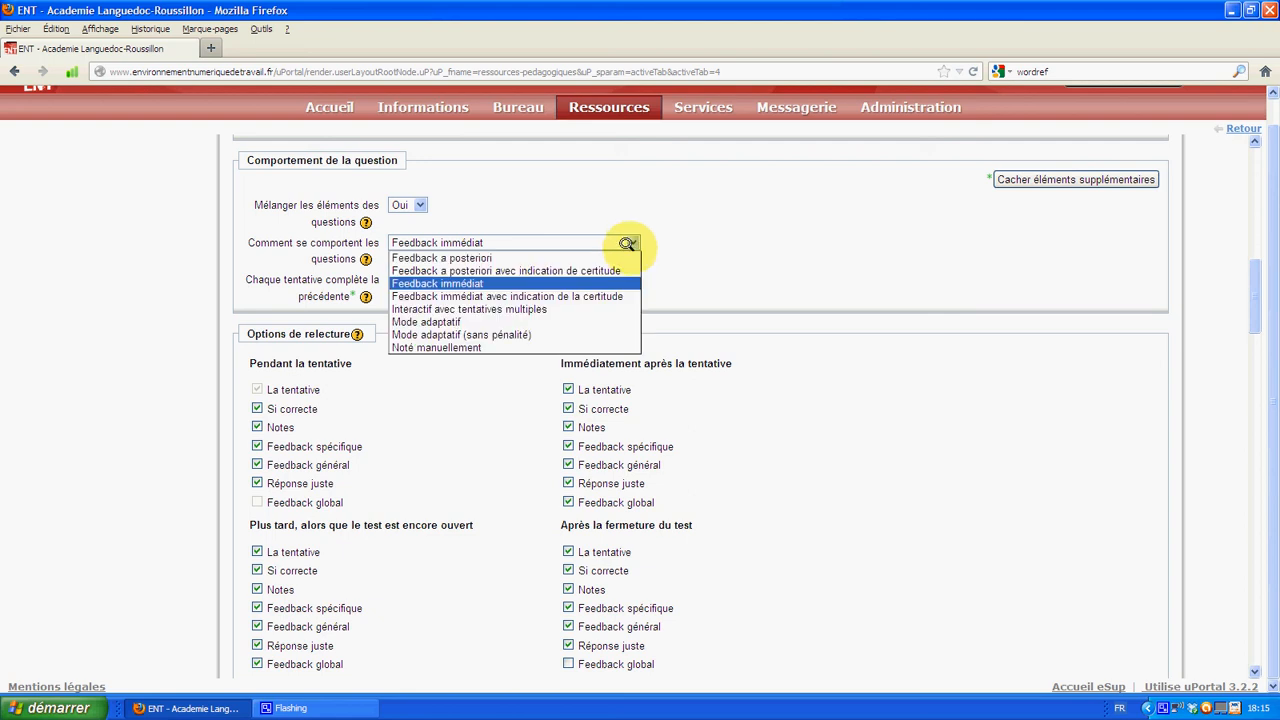
click(584, 309)
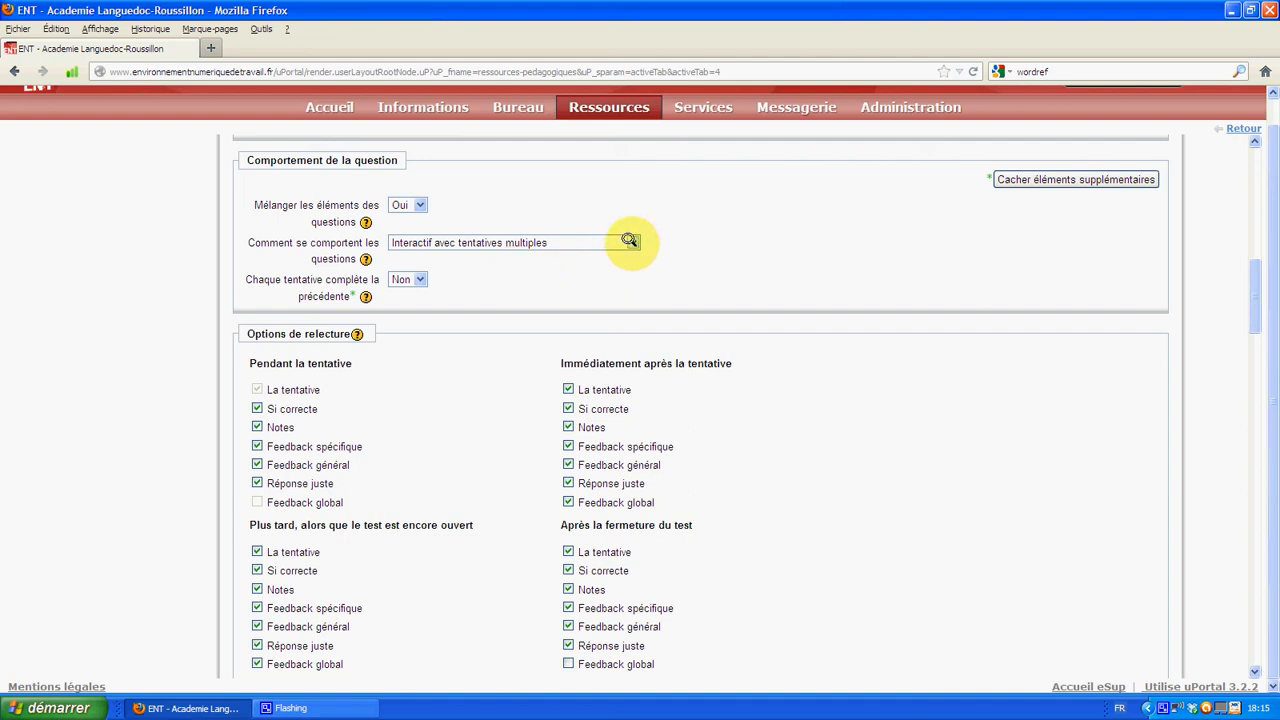
- Try Mode adaptatif as the question behaviour, and switch it back to Feedback a posteriori to compare the review options
click(629, 241)
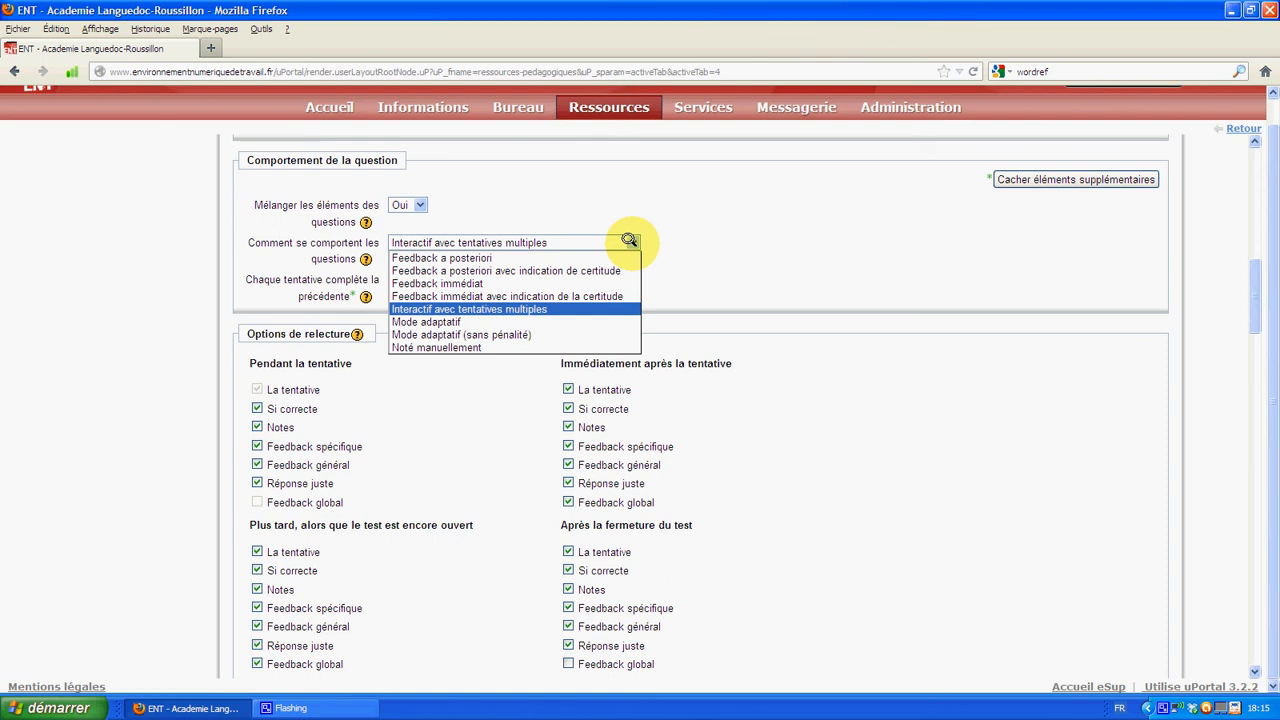
click(561, 321)
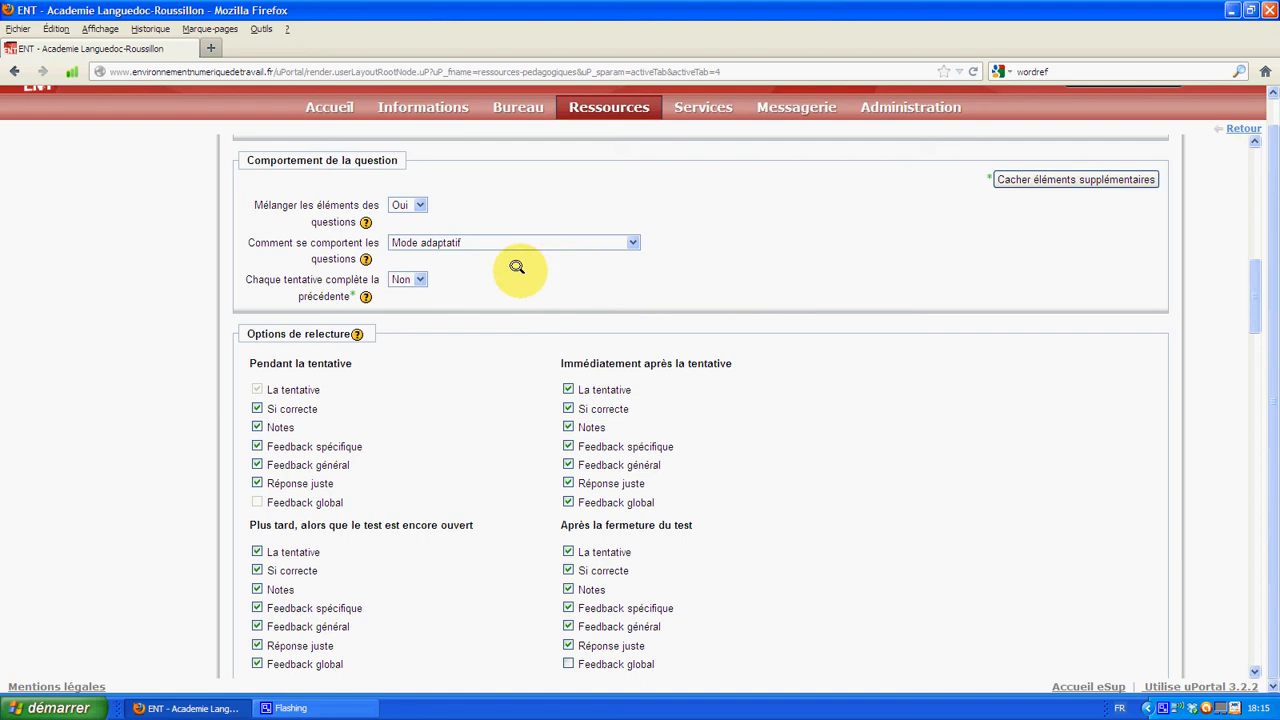
click(629, 243)
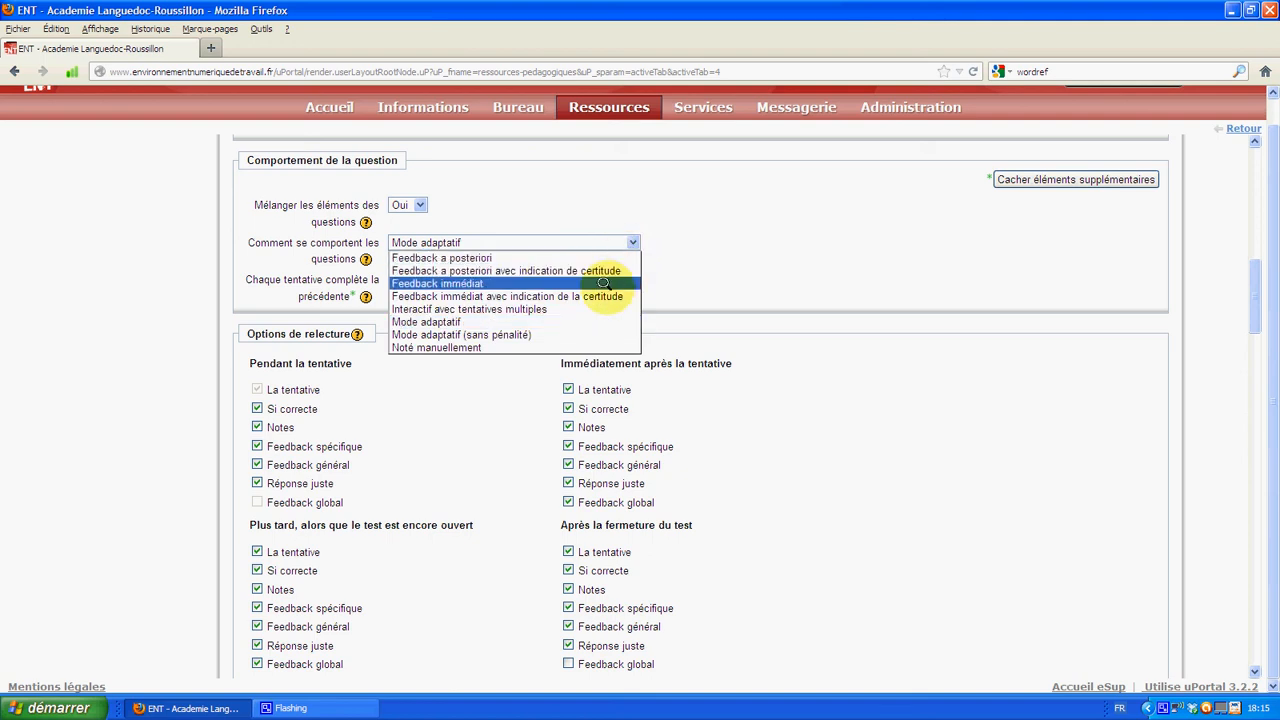
click(571, 321)
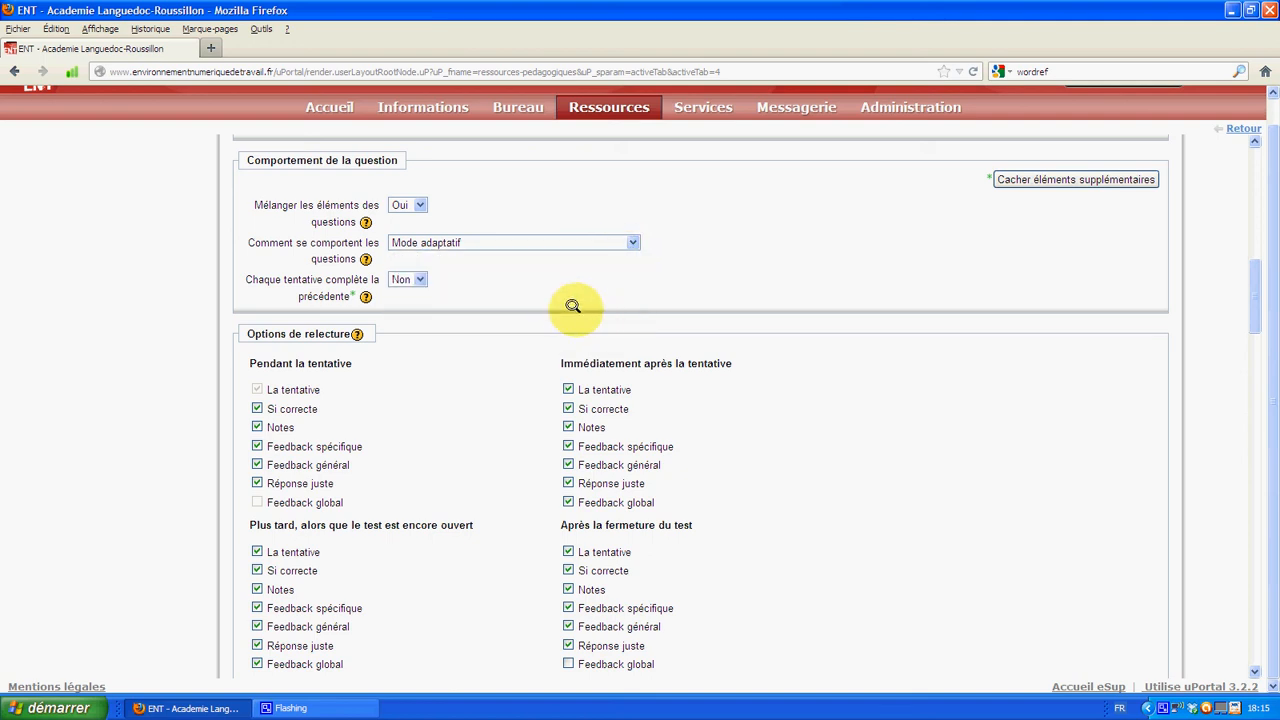
scroll(819, 421, down, 2)
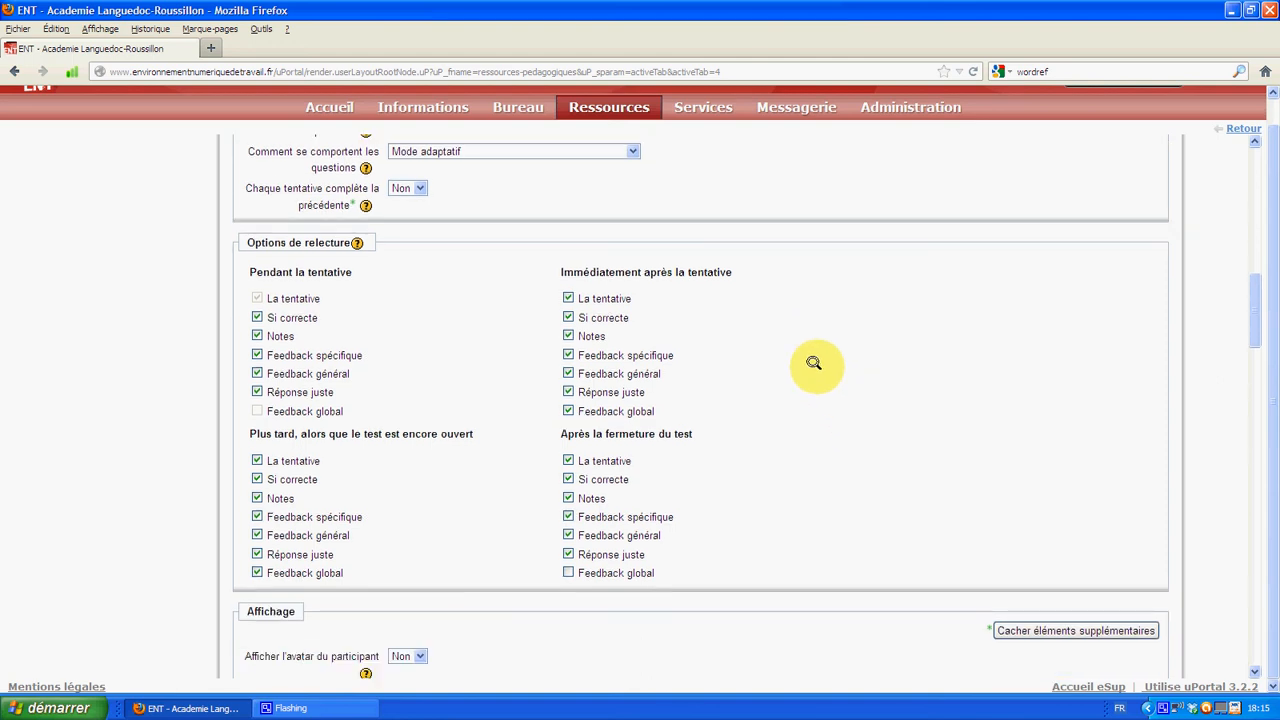
click(634, 152)
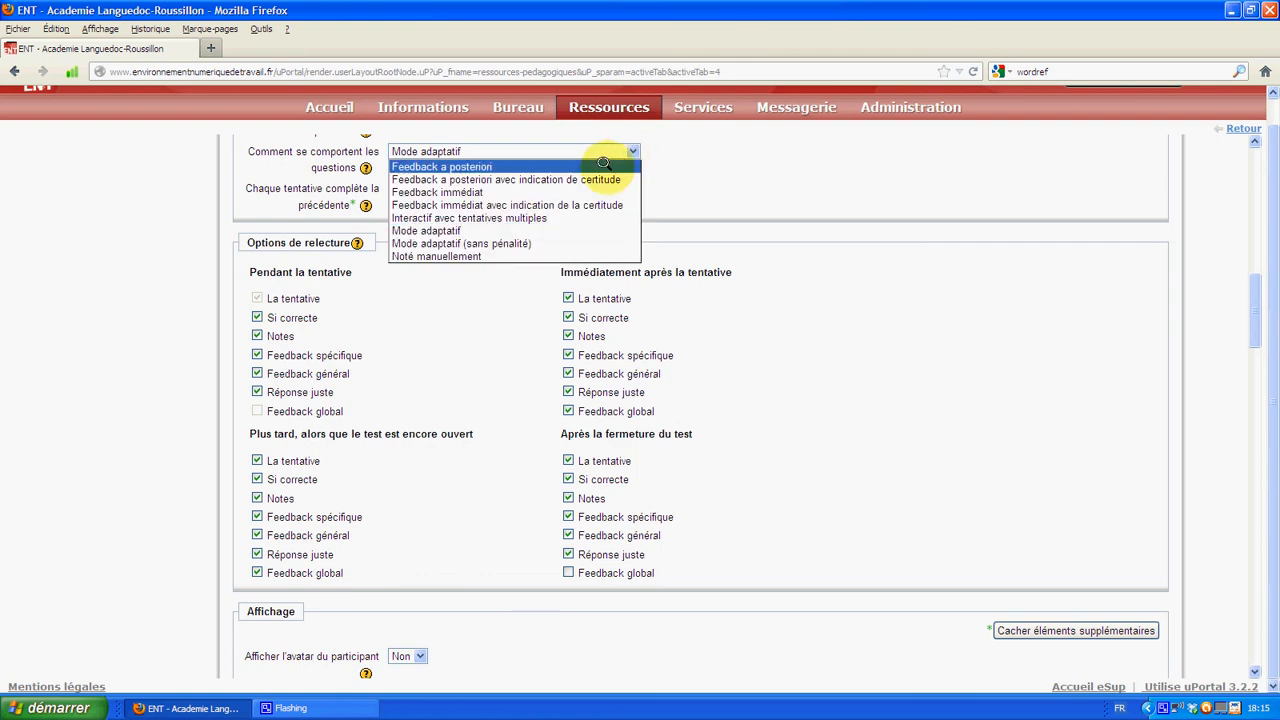
click(603, 165)
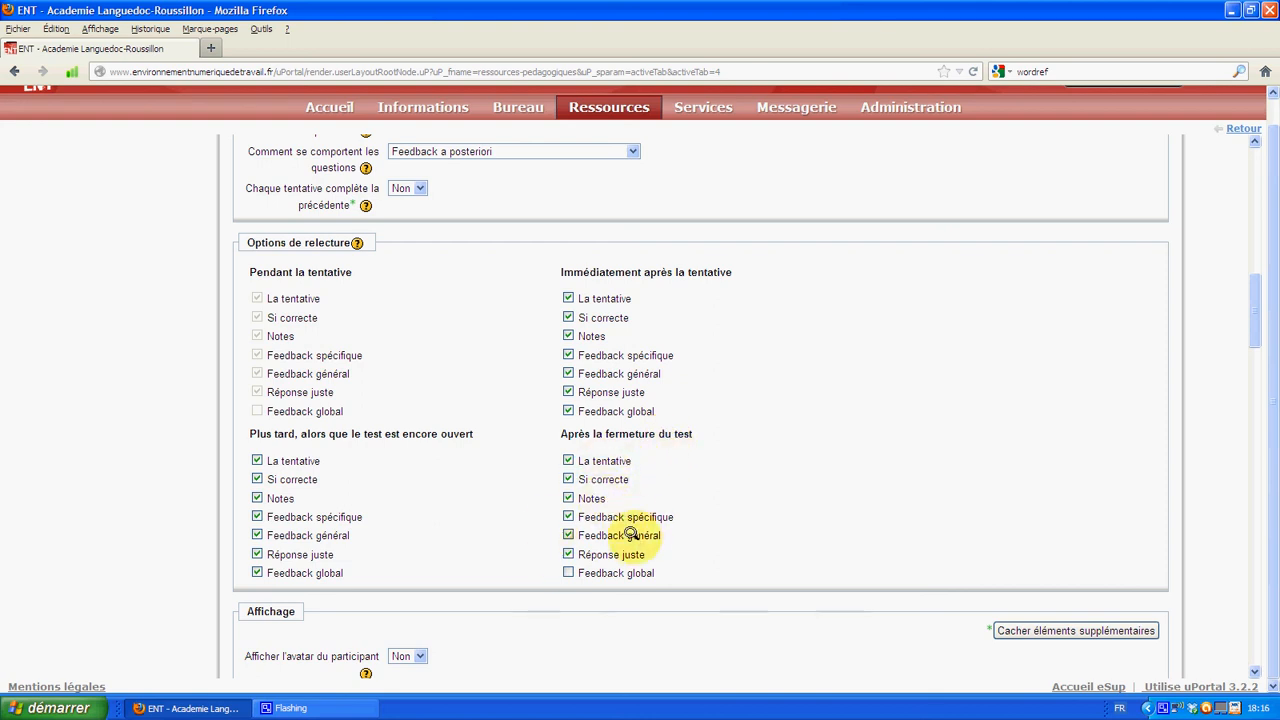
- Set the question behaviour to Mode adaptatif and disable La tentative, Notes and Feedback global under Immédiatement après la tentative
click(628, 150)
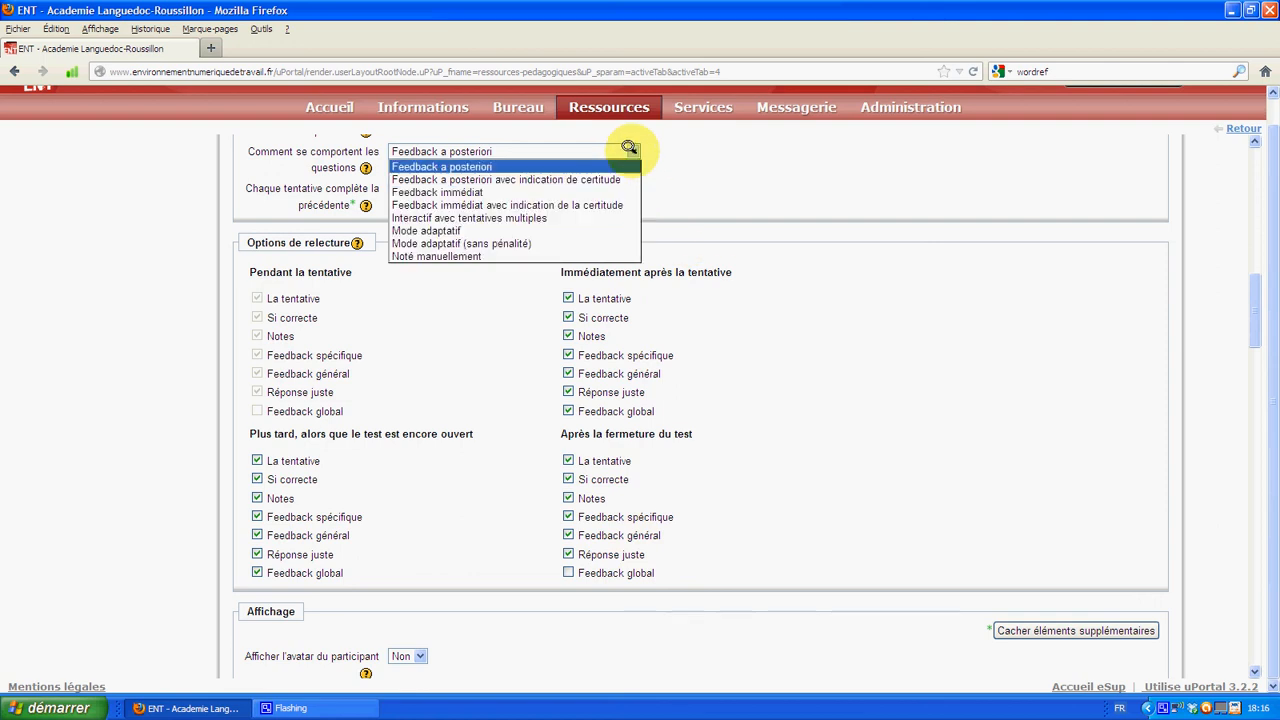
click(600, 229)
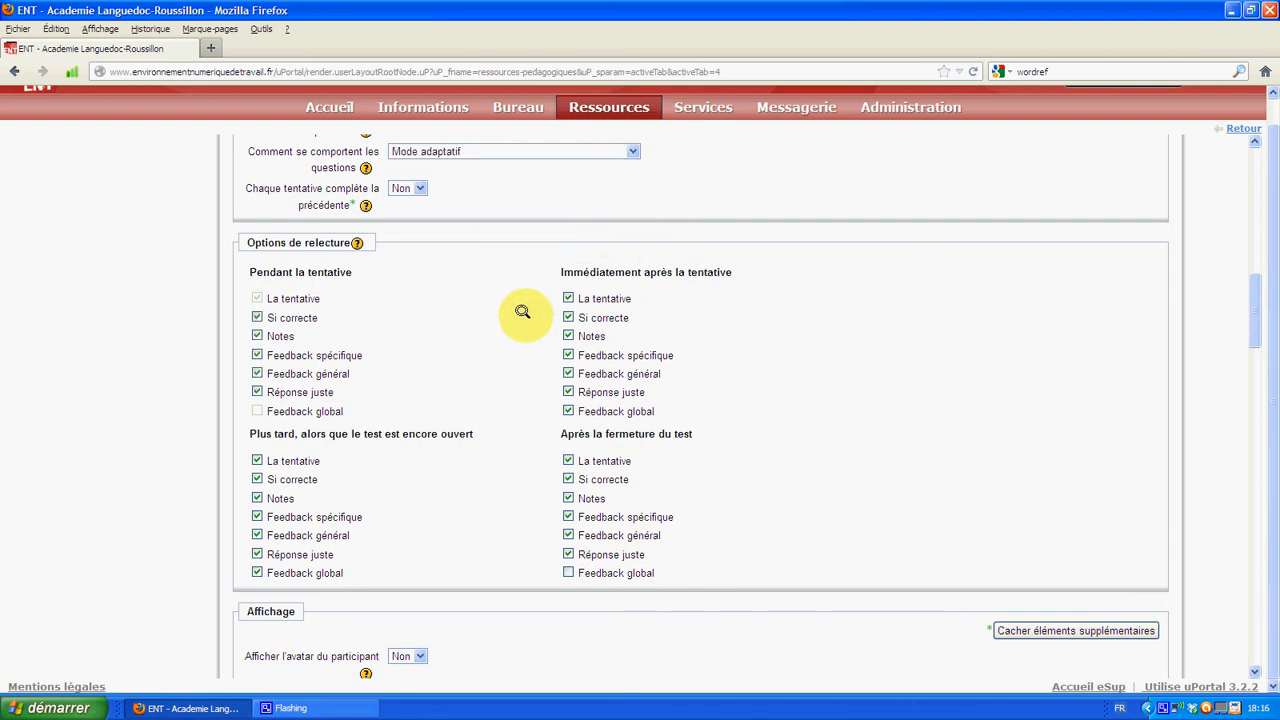
click(567, 297)
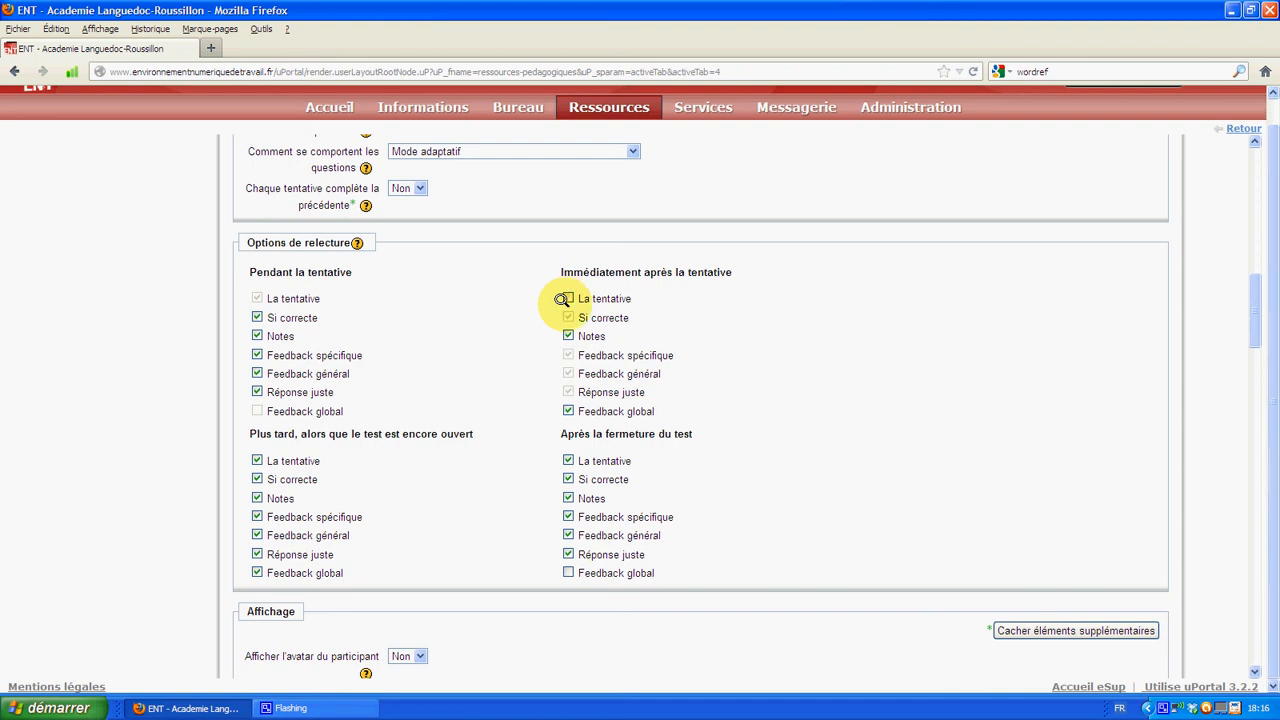
click(568, 411)
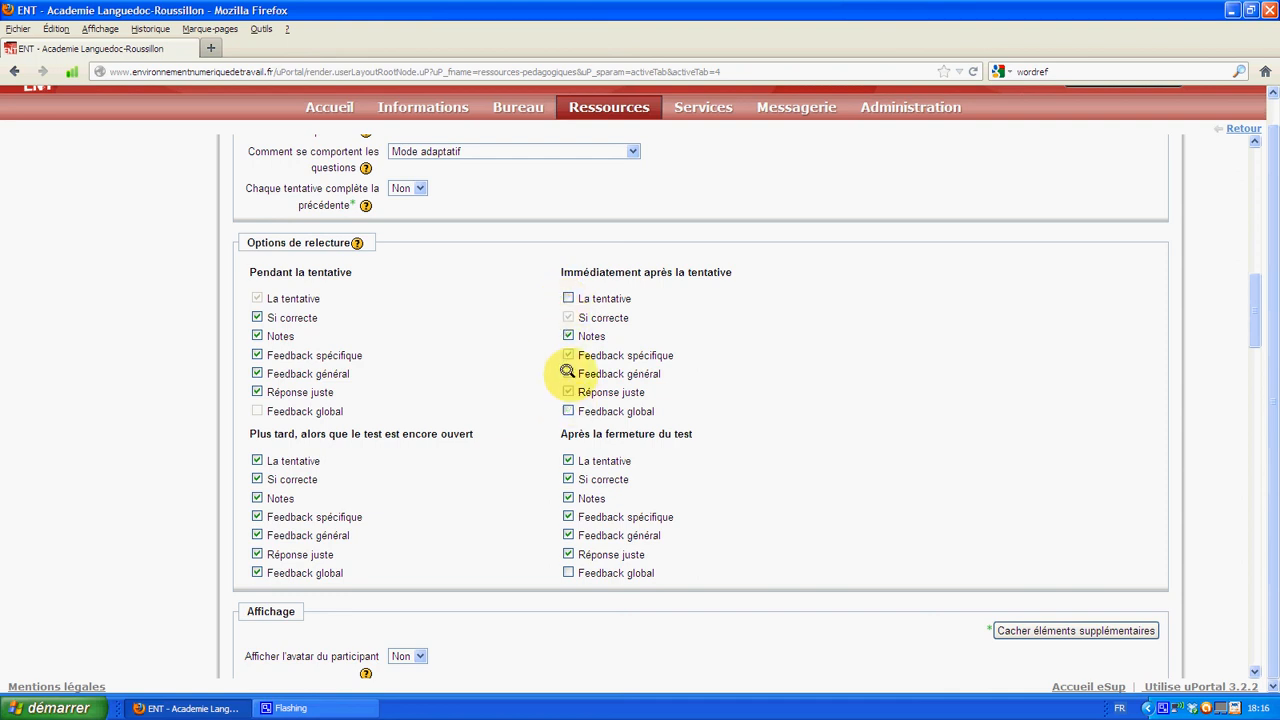
click(568, 336)
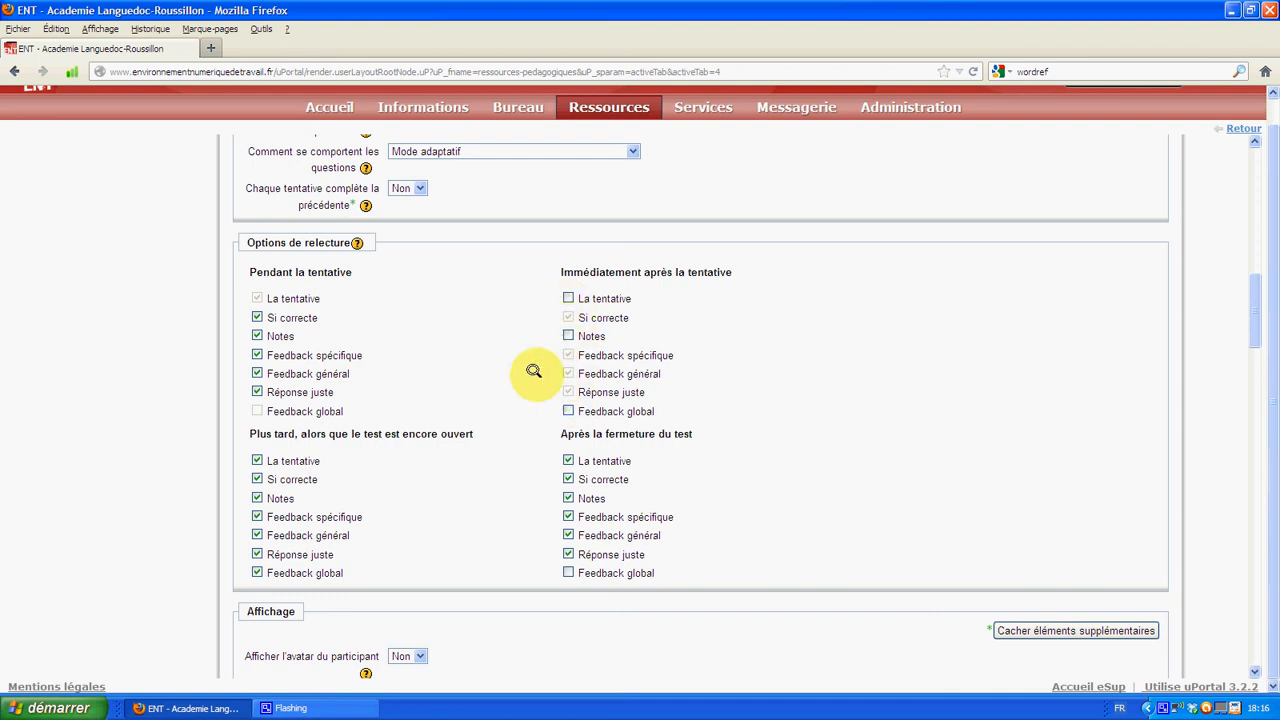
- Disable the La tentative, Notes and Feedback global review options under "Plus tard, alors que le test est encore ouvert"
click(256, 460)
click(255, 498)
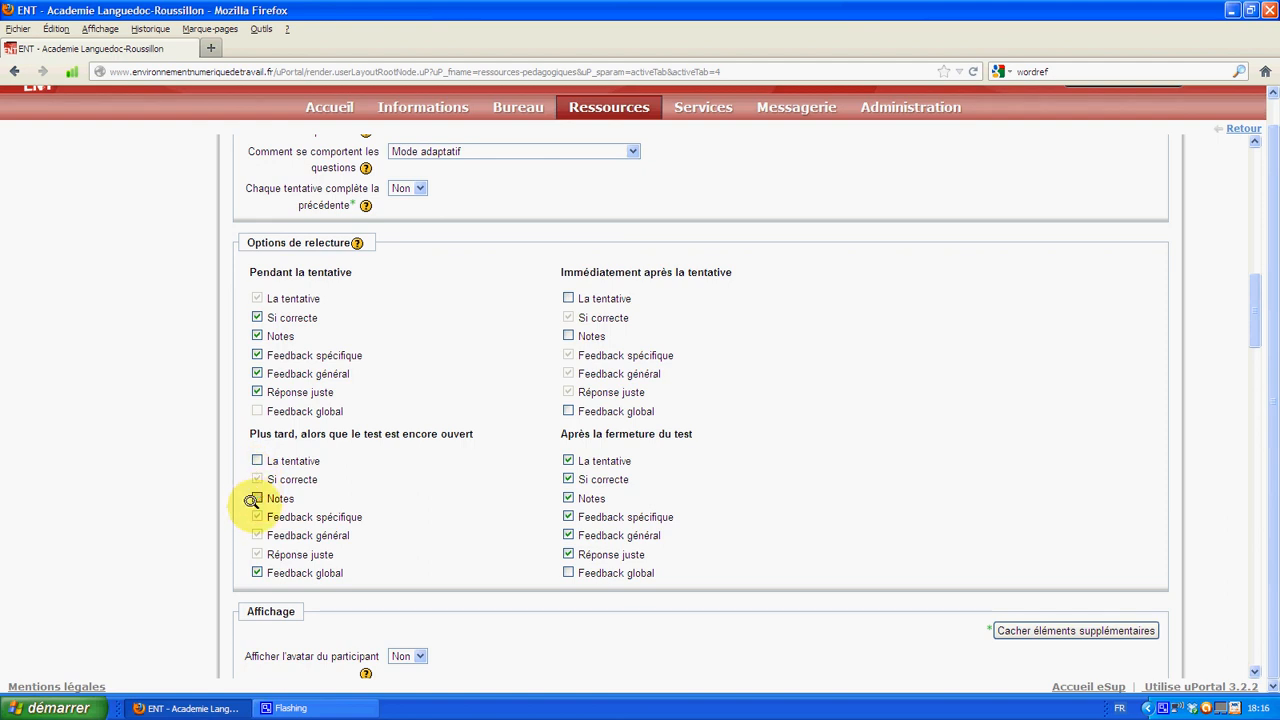
click(256, 572)
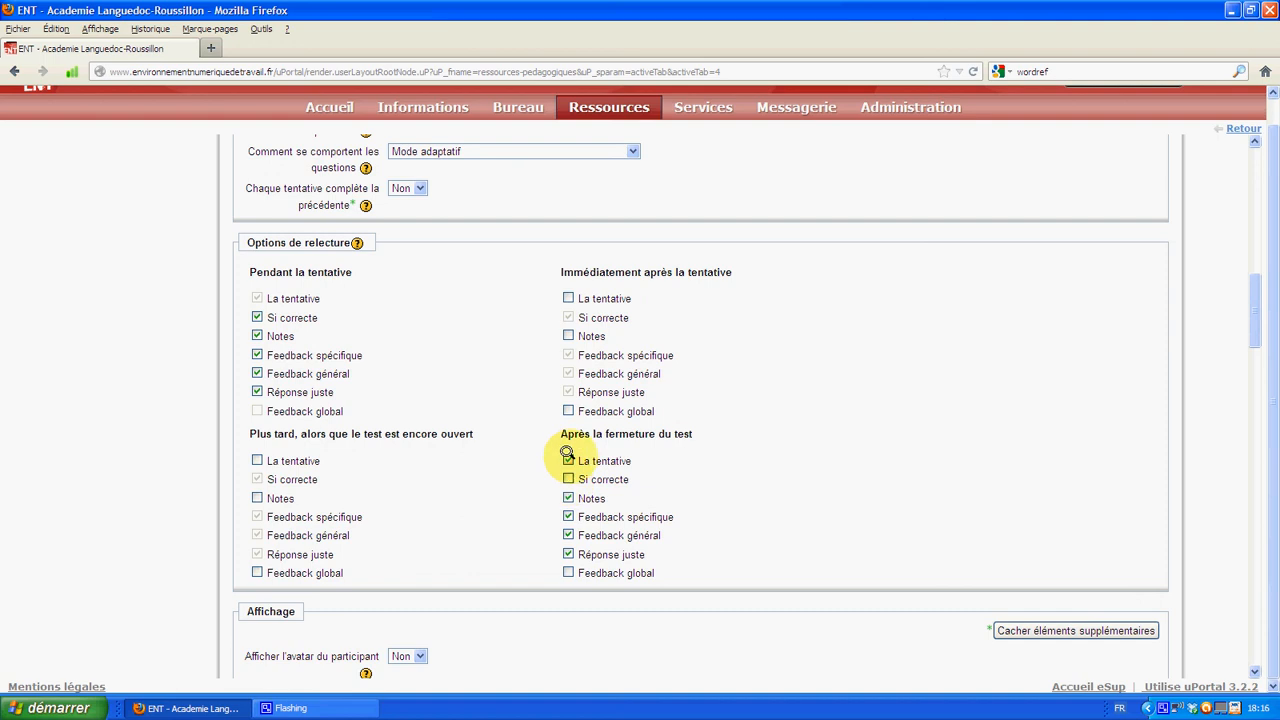
- Disable La tentative, Si correcte and Notes under Après la fermeture du test, and Réponse juste under Pendant la tentative
click(568, 460)
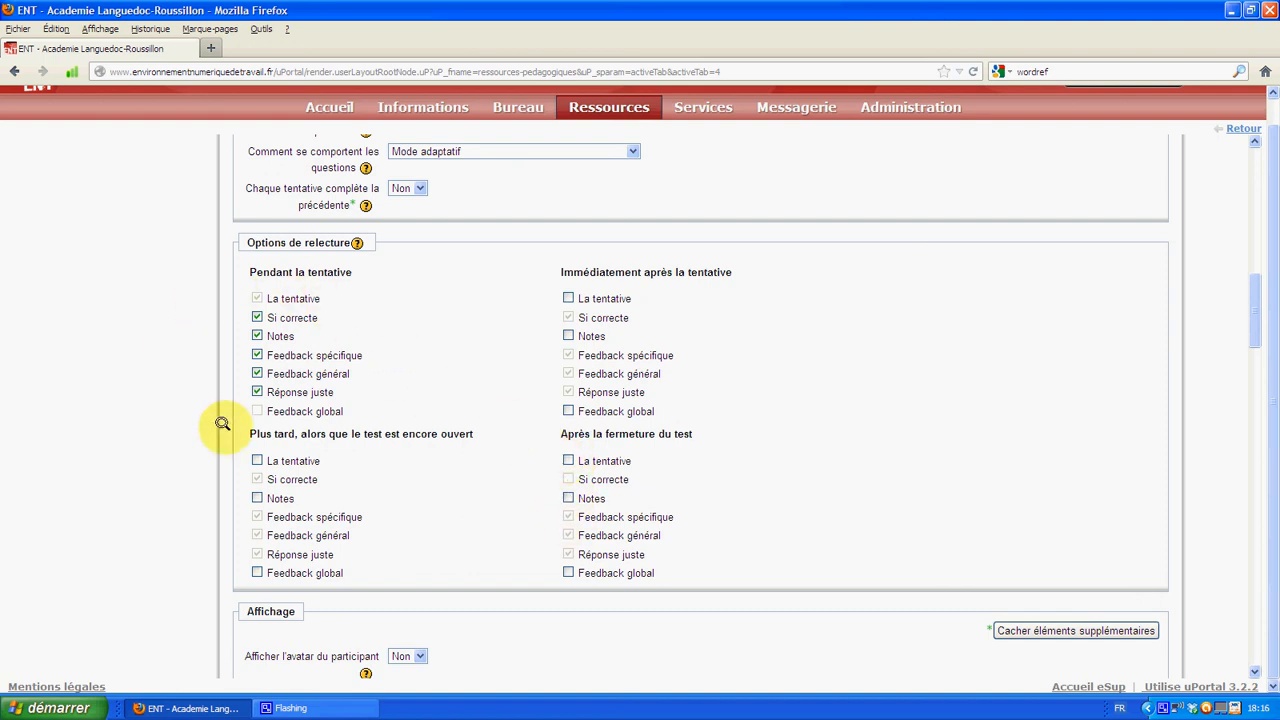
click(257, 355)
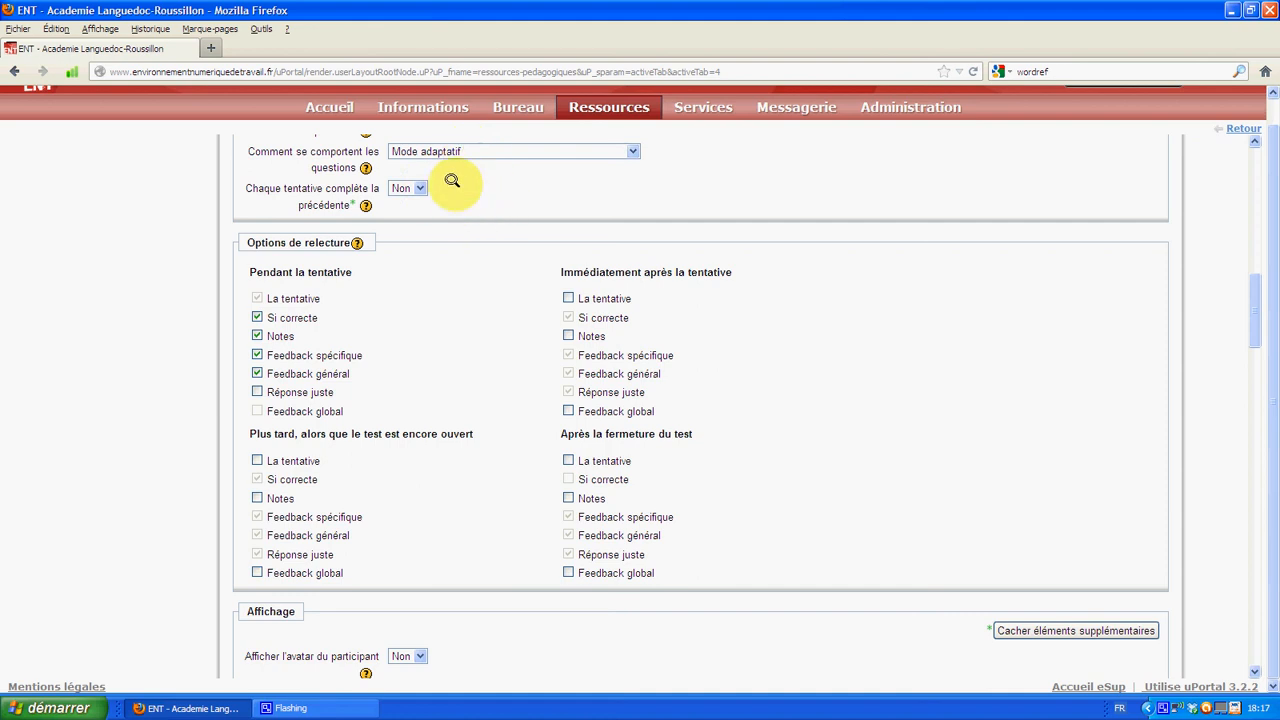
- Try setting "Chaque tentative complète la précédente" to Oui, and return it to Non
click(414, 188)
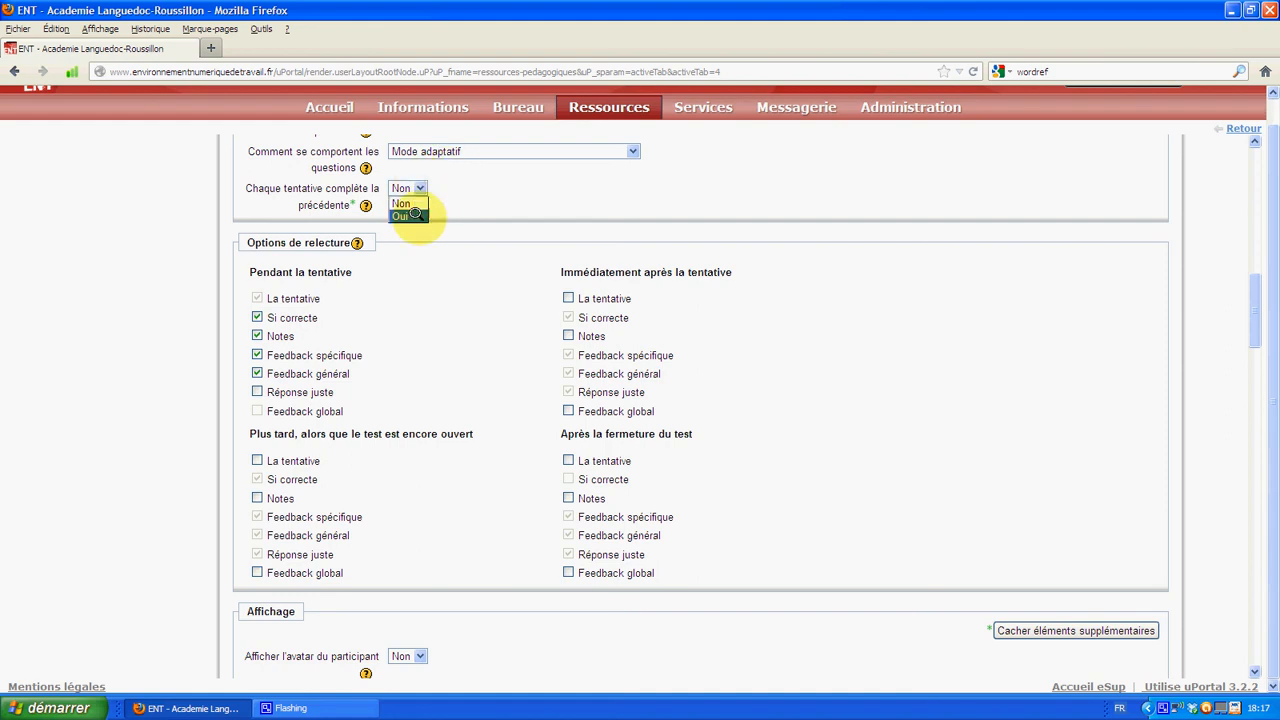
click(418, 211)
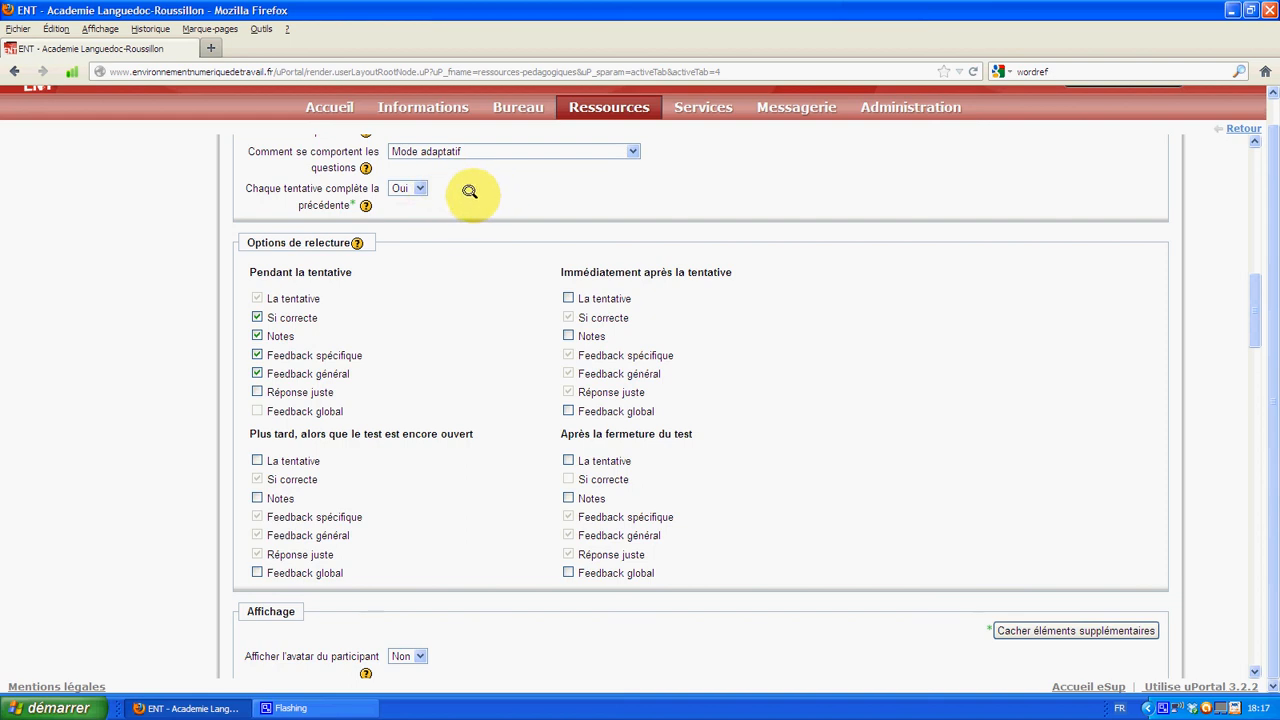
click(418, 188)
click(413, 200)
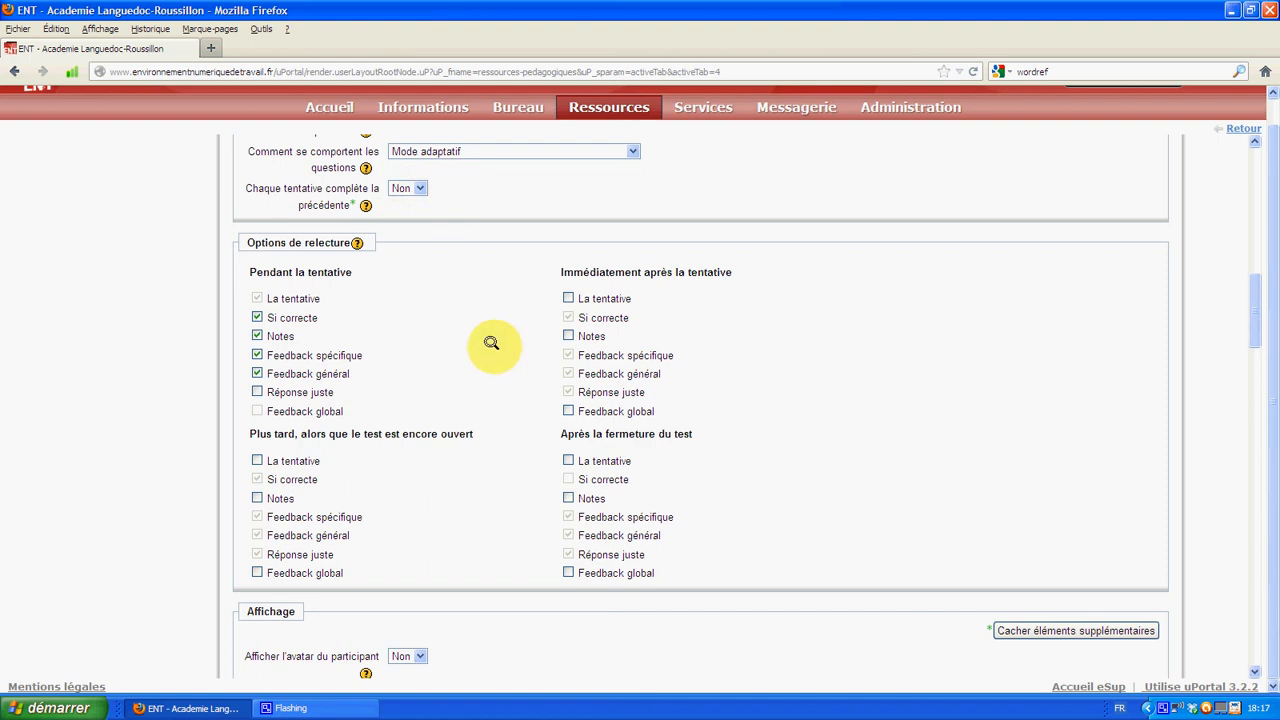
- Enter "Très Bien" as the global feedback for the 100% limit and set the next grade limit to 80%
scroll(791, 421, down, 6)
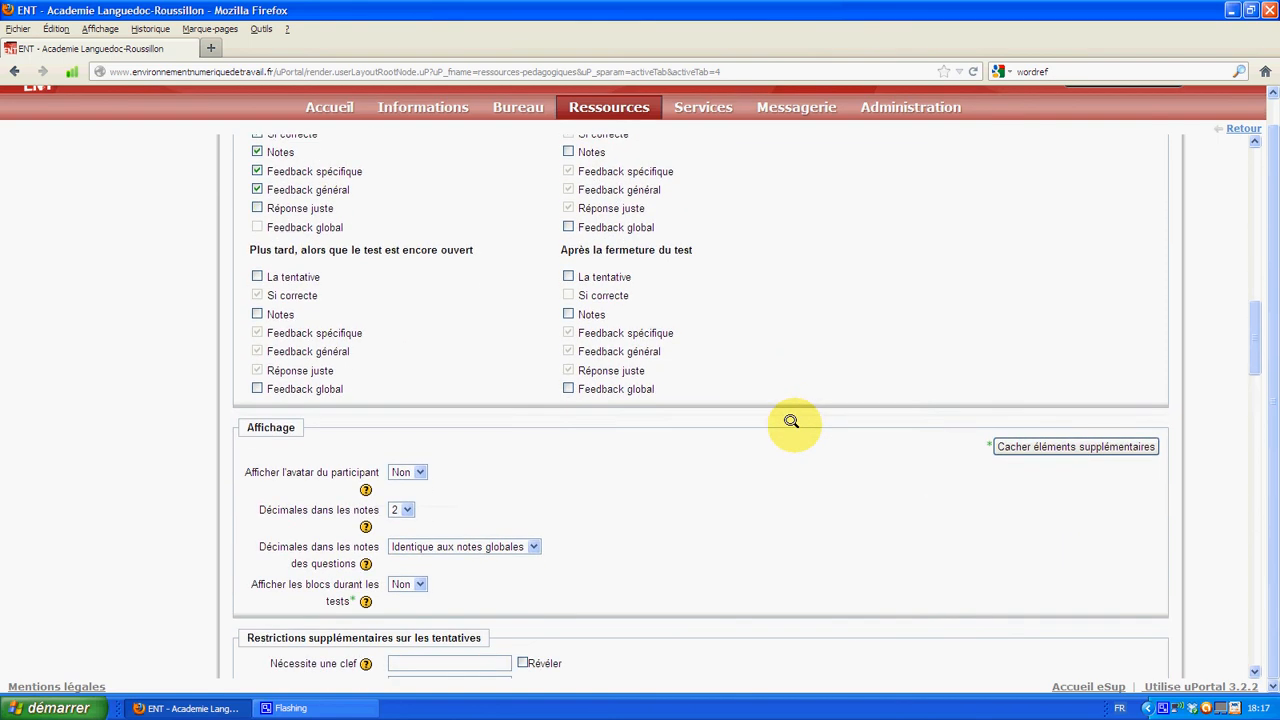
scroll(791, 421, down, 6)
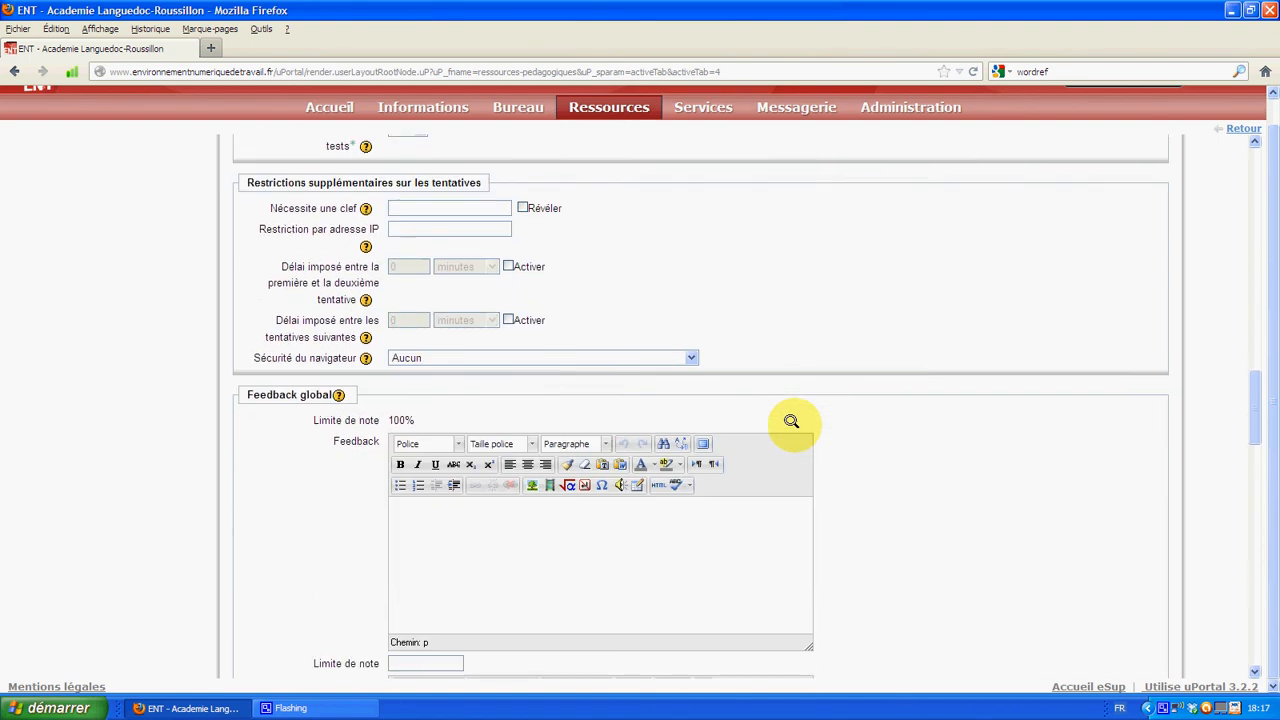
scroll(797, 421, down, 2)
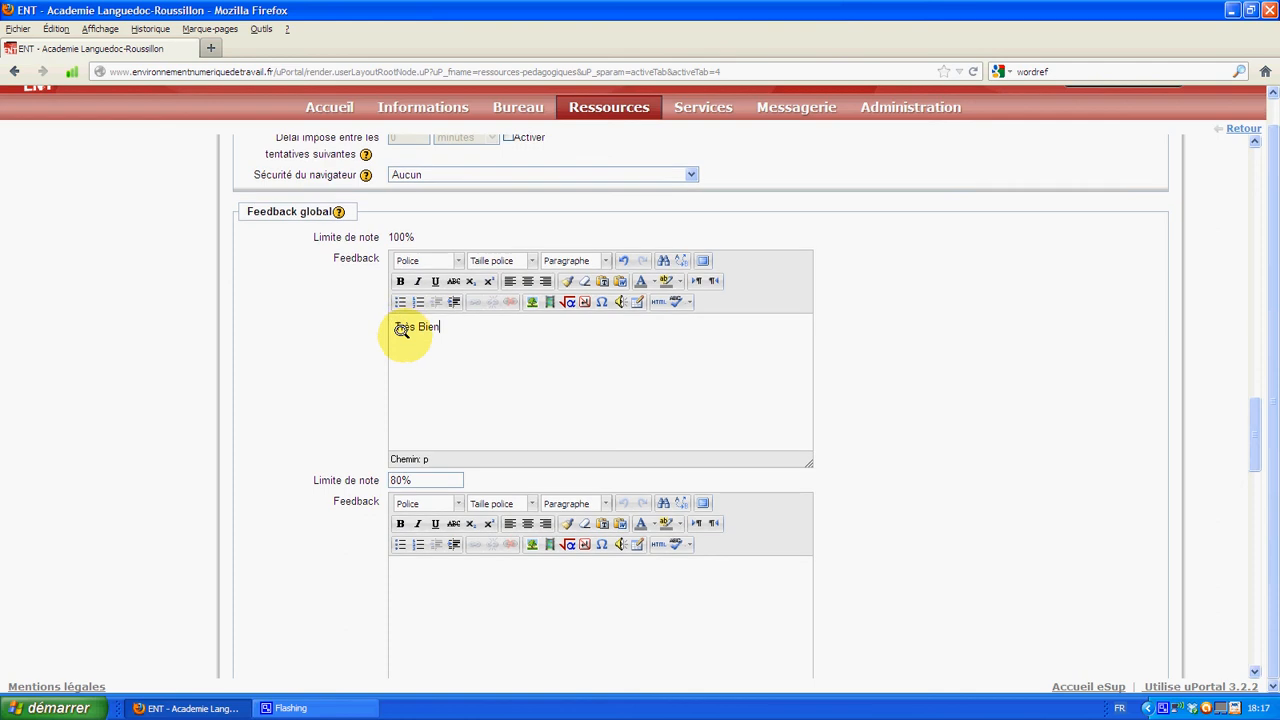
- Set the third grade limit to 60% and enter "Bien, recommence pour améliorer ton score" as feedback for the 80% limit
scroll(400, 340, down, 3)
click(406, 541)
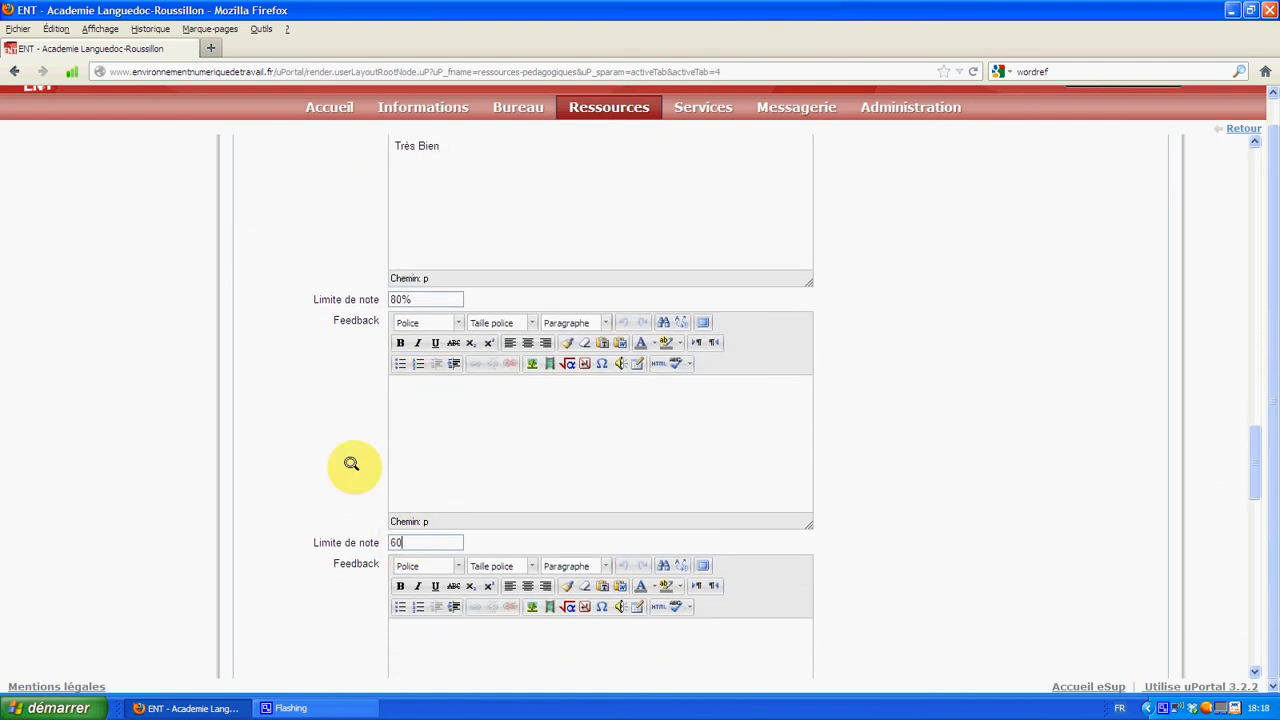
text(60%)
click(410, 390)
text(Bi)
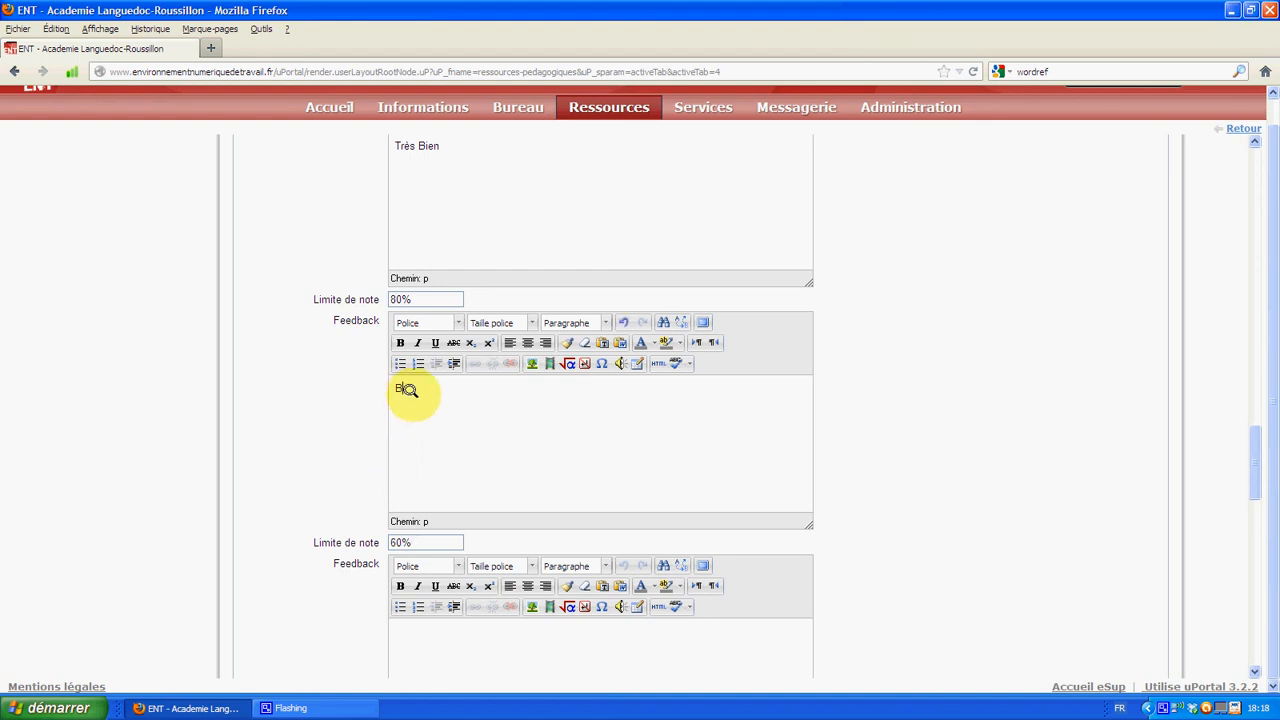
text(en, recommence pour améliorer ton score)
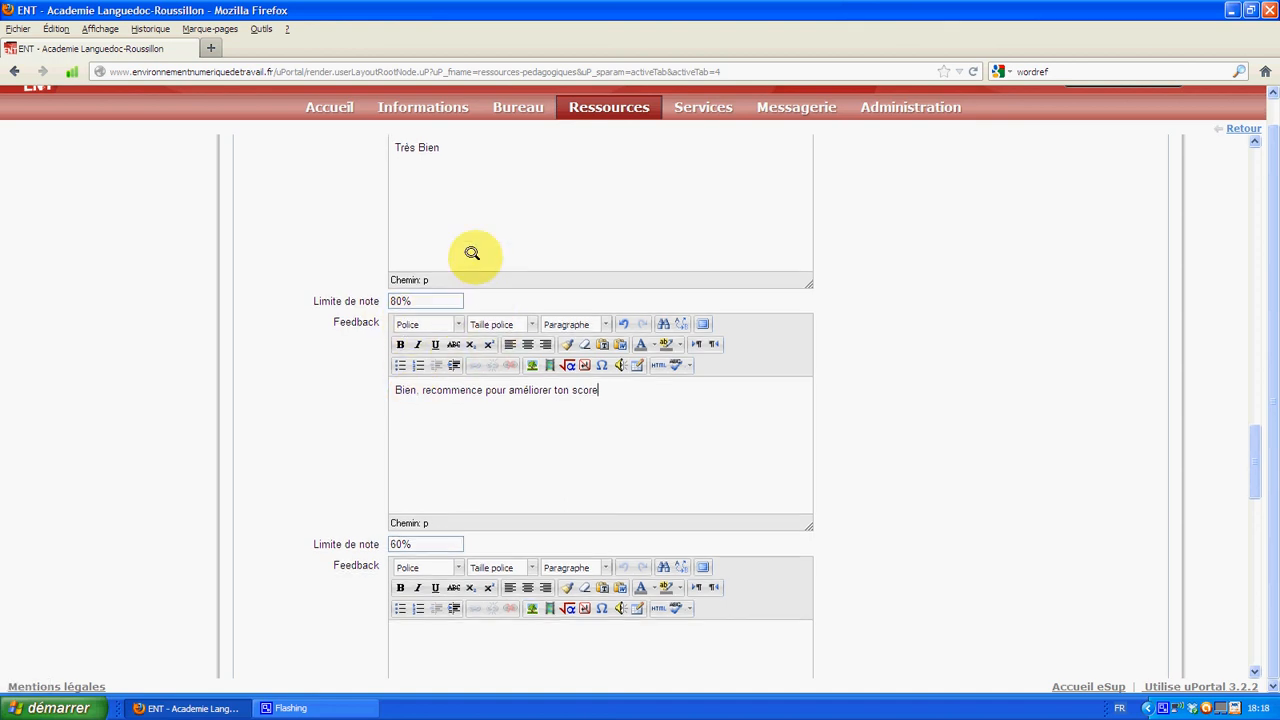
- Save and display the test without changing the remaining settings, and open the test for editing its questions
scroll(472, 253, up, 3)
scroll(469, 371, down, 5)
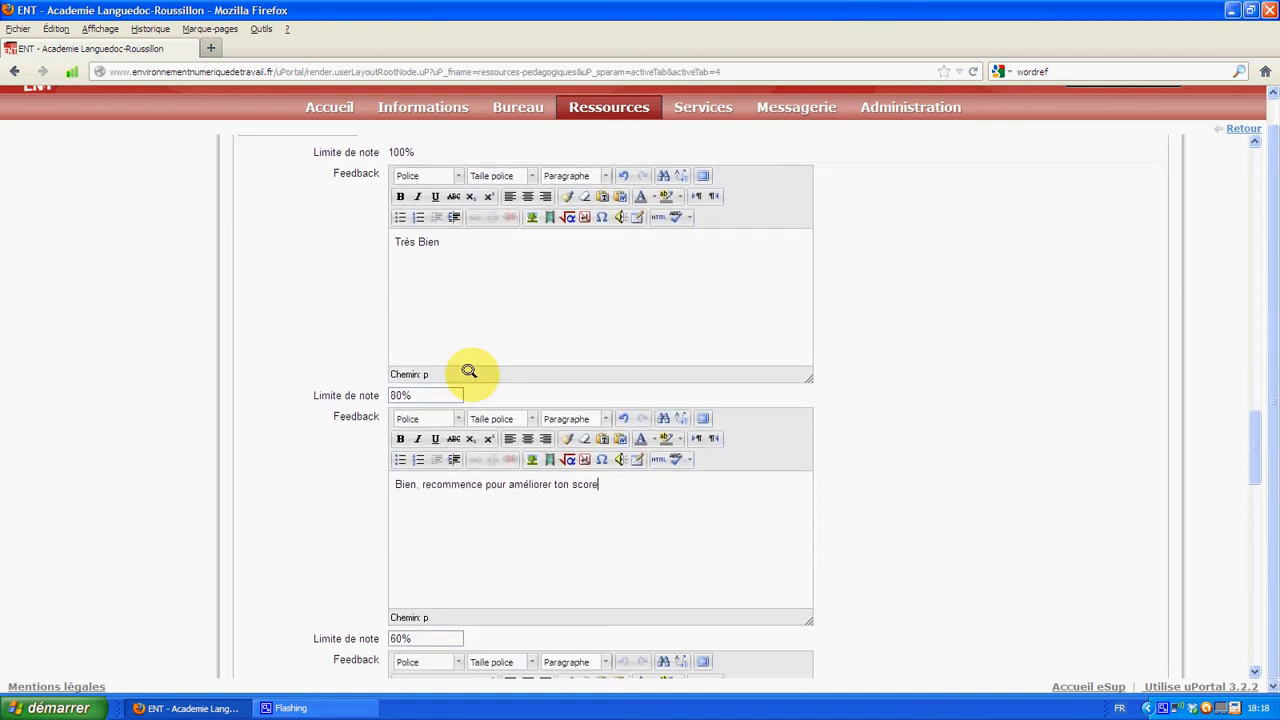
scroll(483, 401, down, 8)
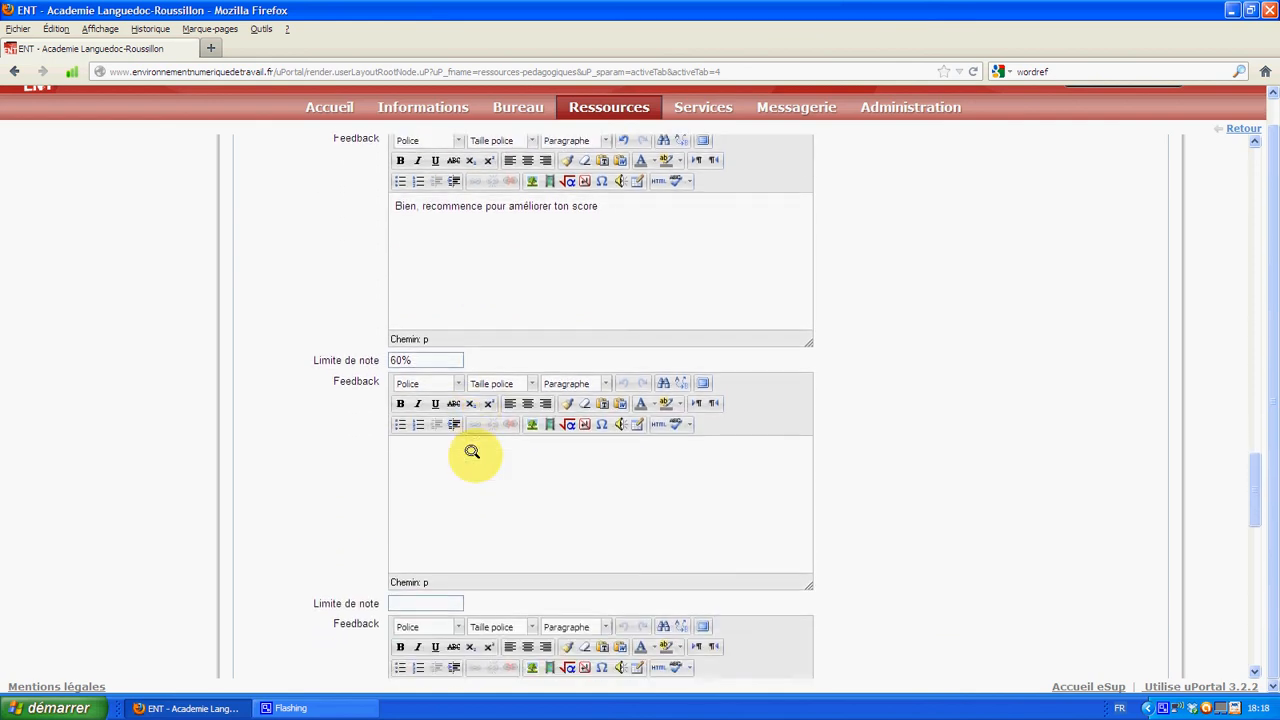
scroll(472, 452, down, 4)
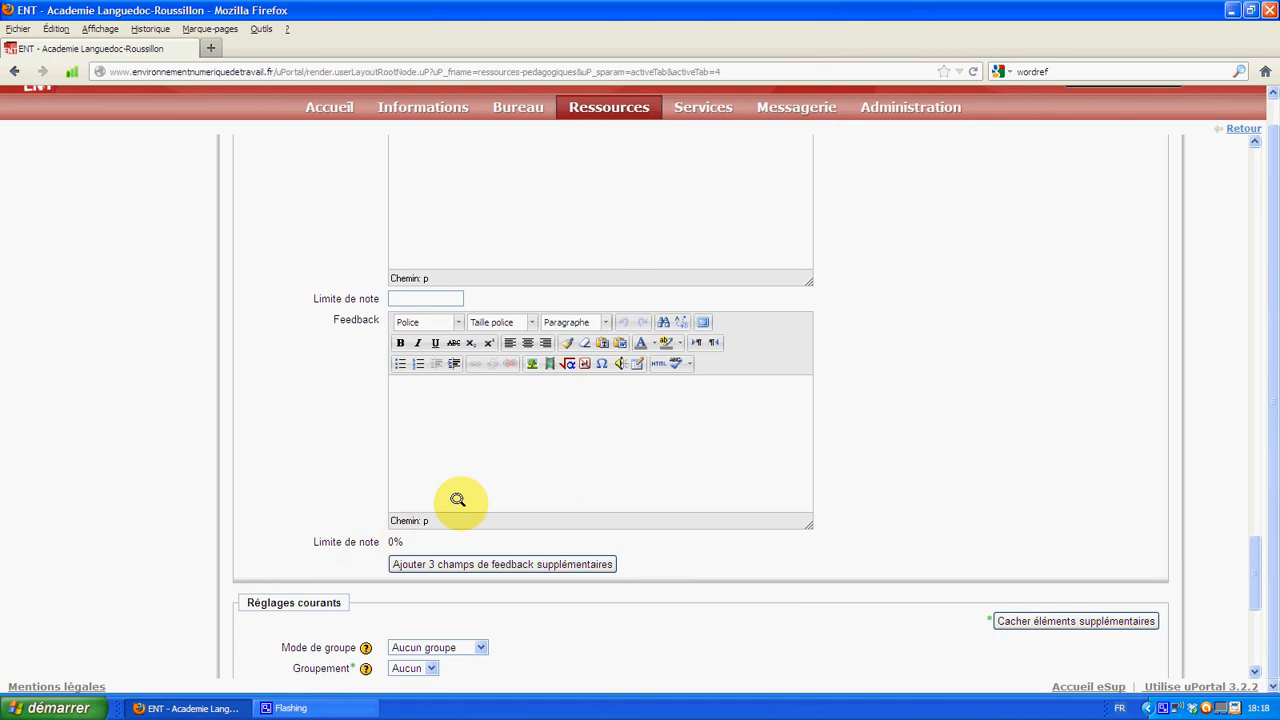
scroll(485, 480, down, 7)
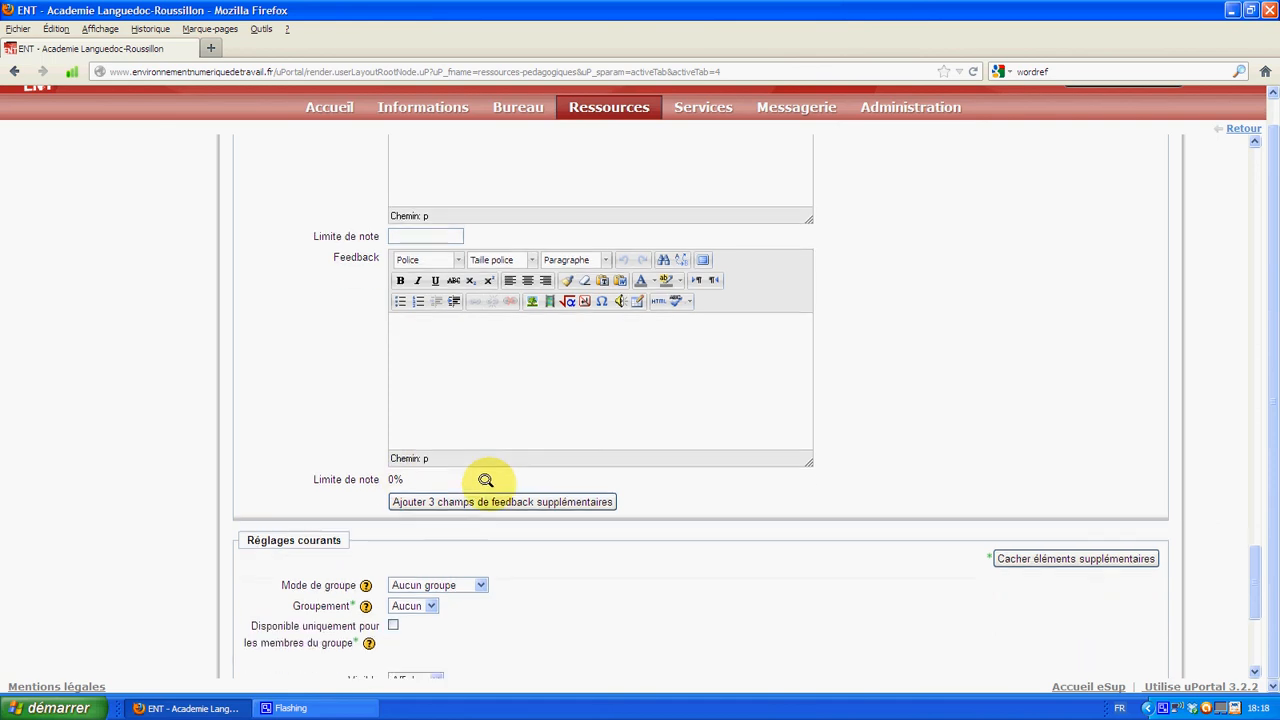
scroll(485, 480, down, 1)
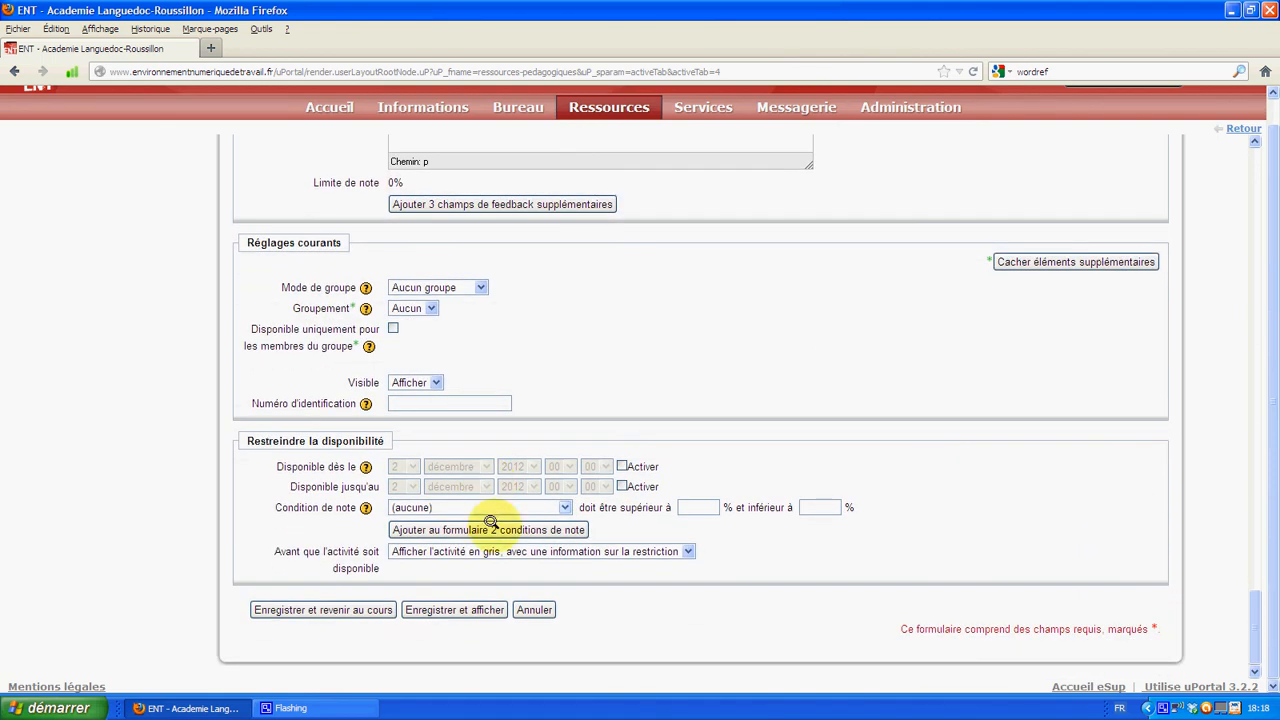
click(428, 607)
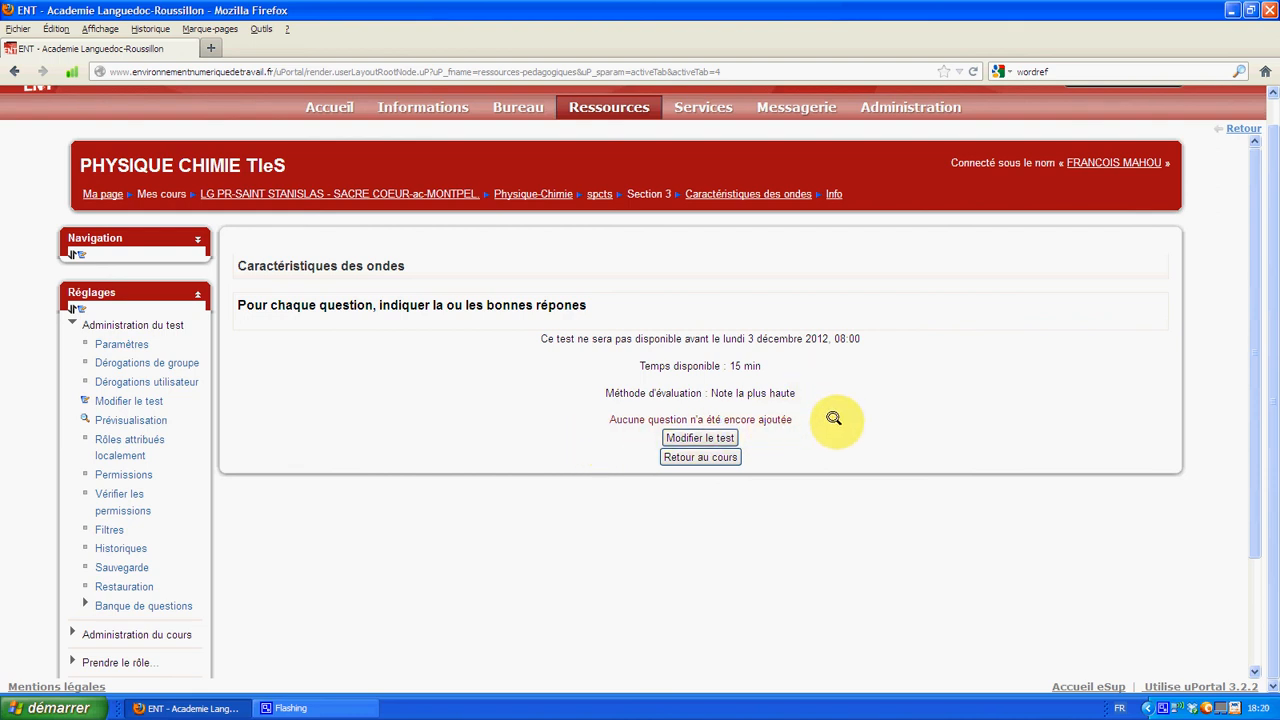
click(712, 437)
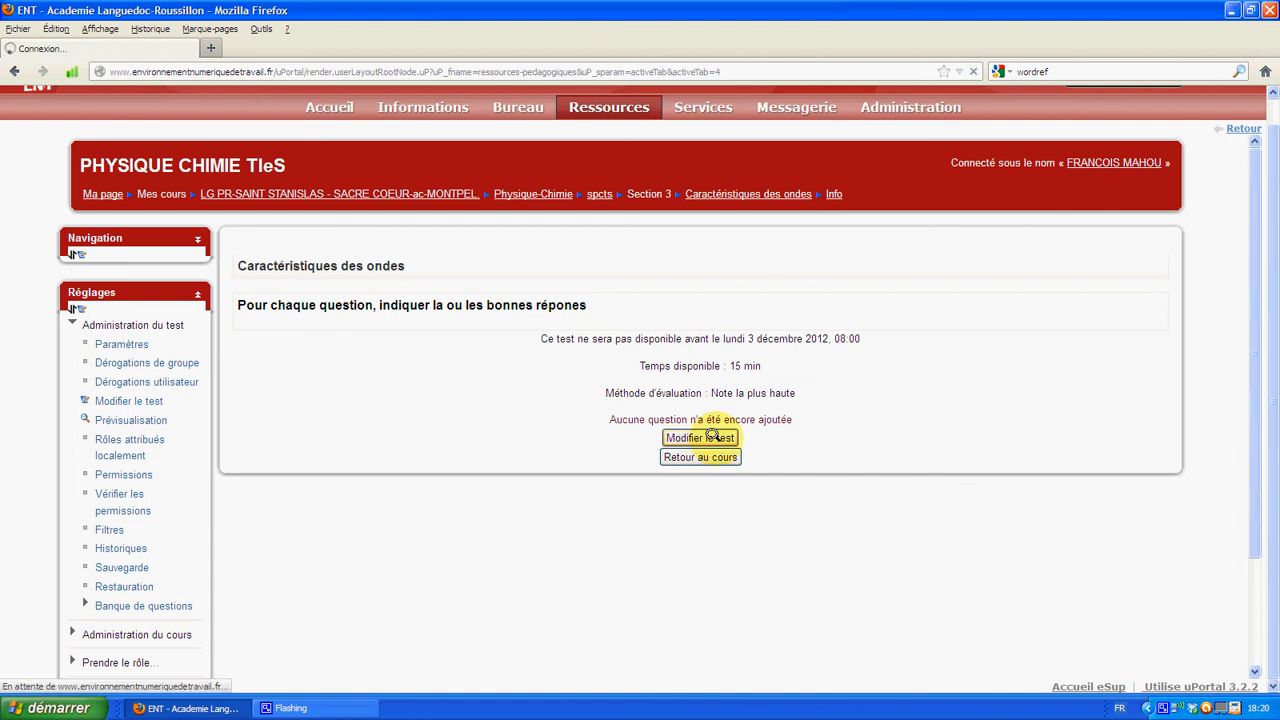